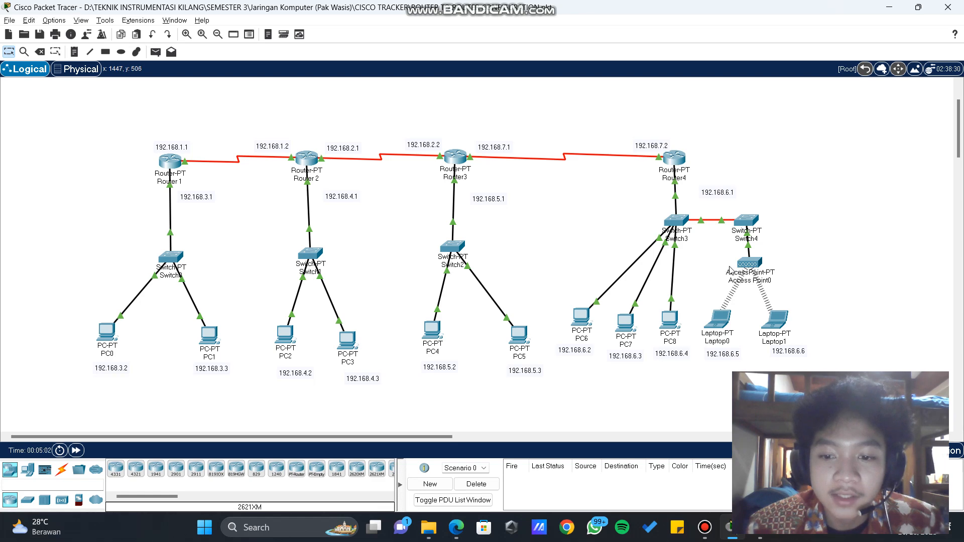
Switch to the Word module document and review the task's four-router topology and its IP address table
{"action": "mouse_move", "coordinate": [760, 527]}
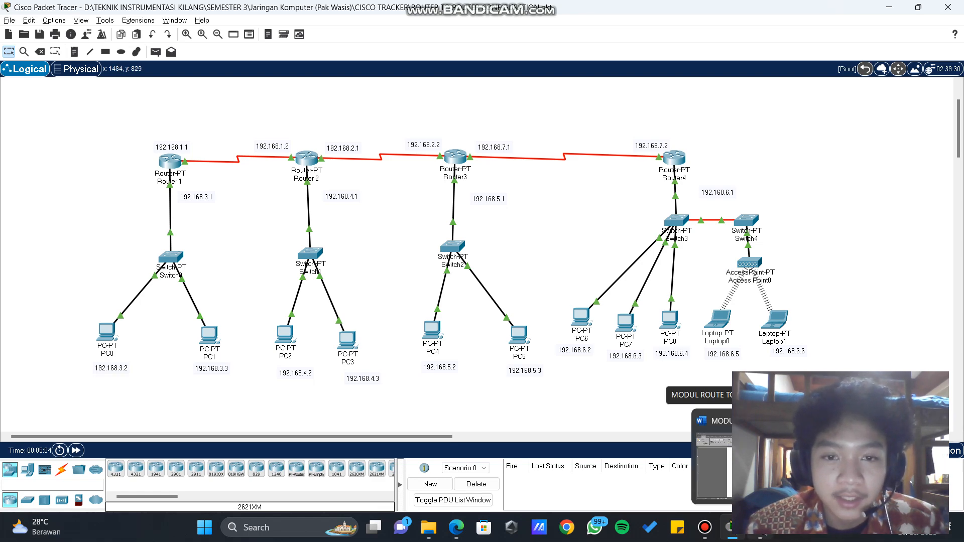
{"action": "left_click", "coordinate": [753, 459]}
{"action": "scroll", "coordinate": [547, 281], "scroll_direction": "down", "scroll_amount": 5}
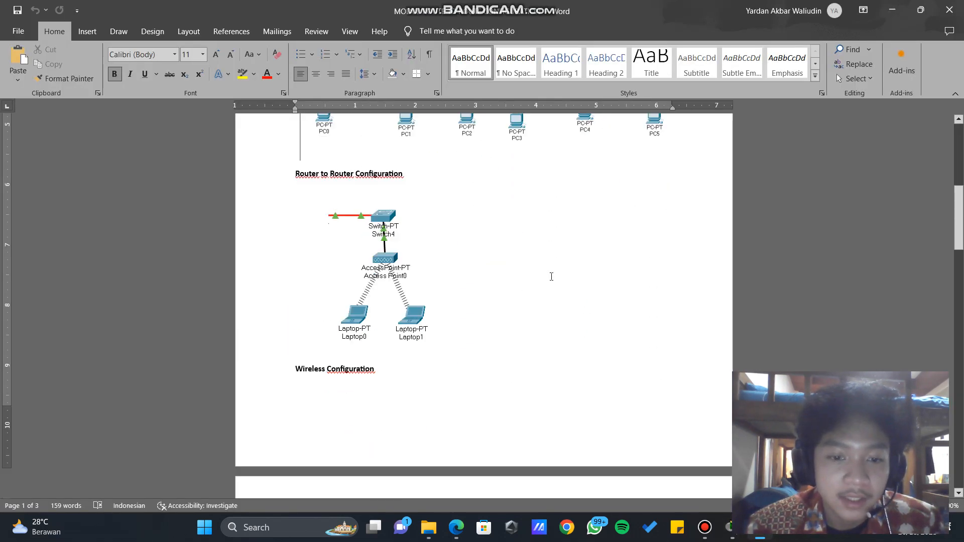
{"action": "scroll", "coordinate": [551, 276], "scroll_direction": "down", "scroll_amount": 8}
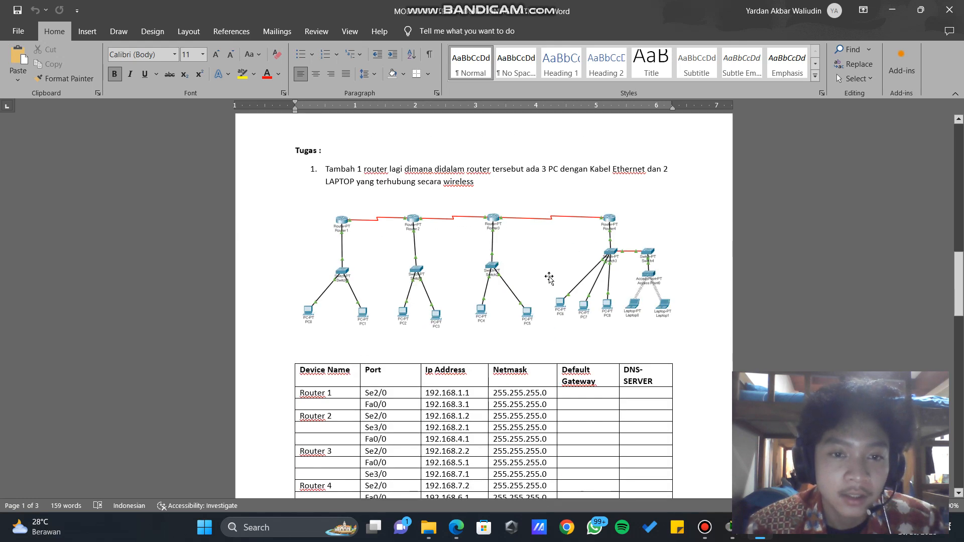
{"action": "scroll", "coordinate": [542, 281], "scroll_direction": "up", "scroll_amount": 1}
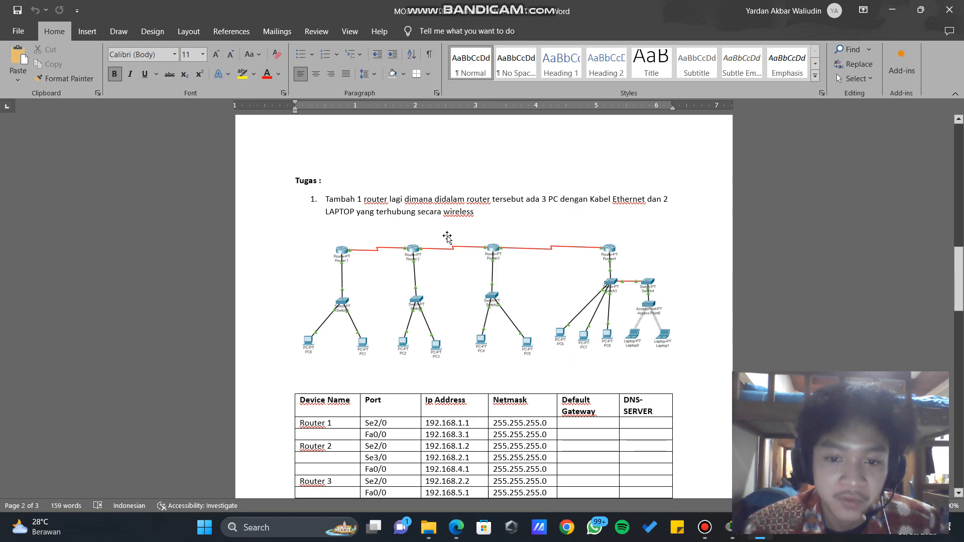
Switch back to Packet Tracer and open Router 1's static routing configuration to review its listed network addresses
{"action": "key", "text": "alt+Tab"}
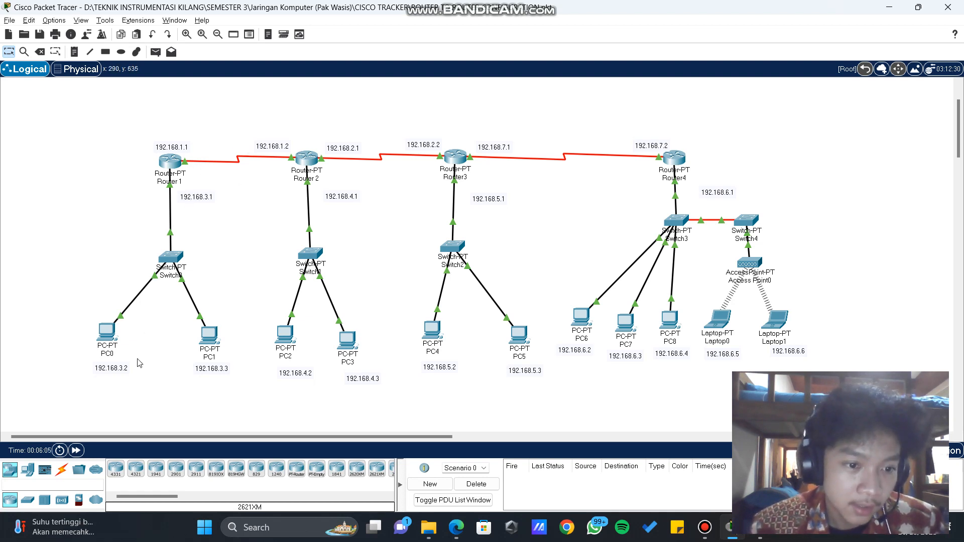
{"action": "left_click", "coordinate": [61, 469]}
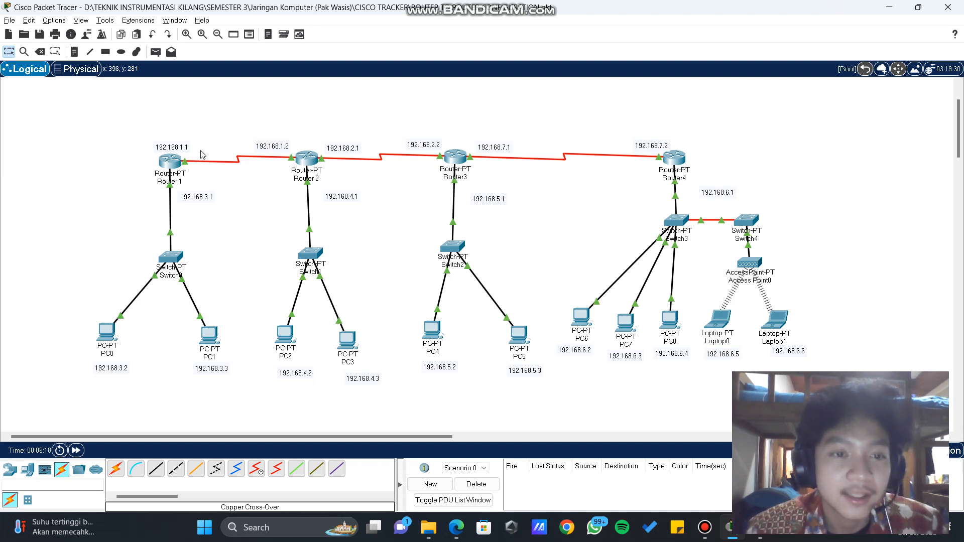
{"action": "left_click", "coordinate": [170, 160]}
{"action": "left_click", "coordinate": [365, 105]}
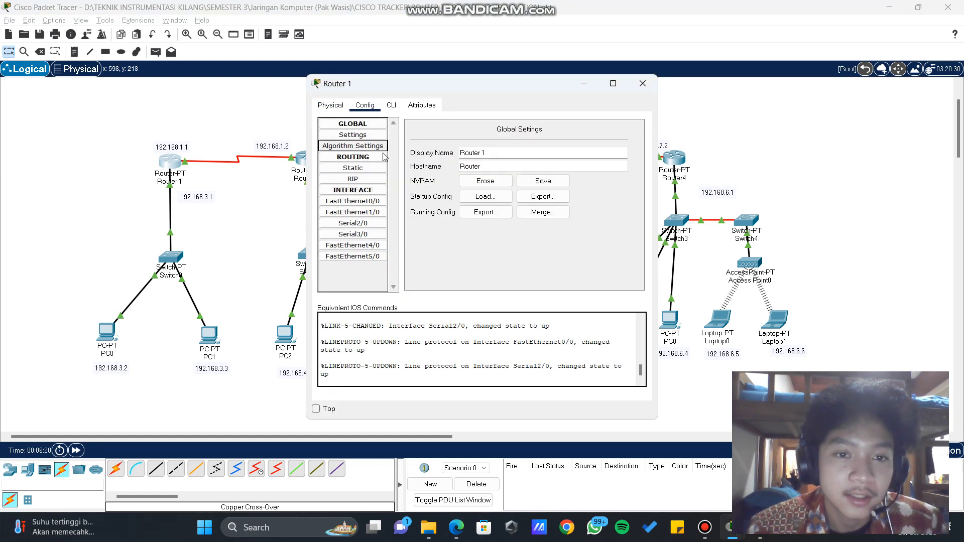
{"action": "left_click", "coordinate": [377, 170]}
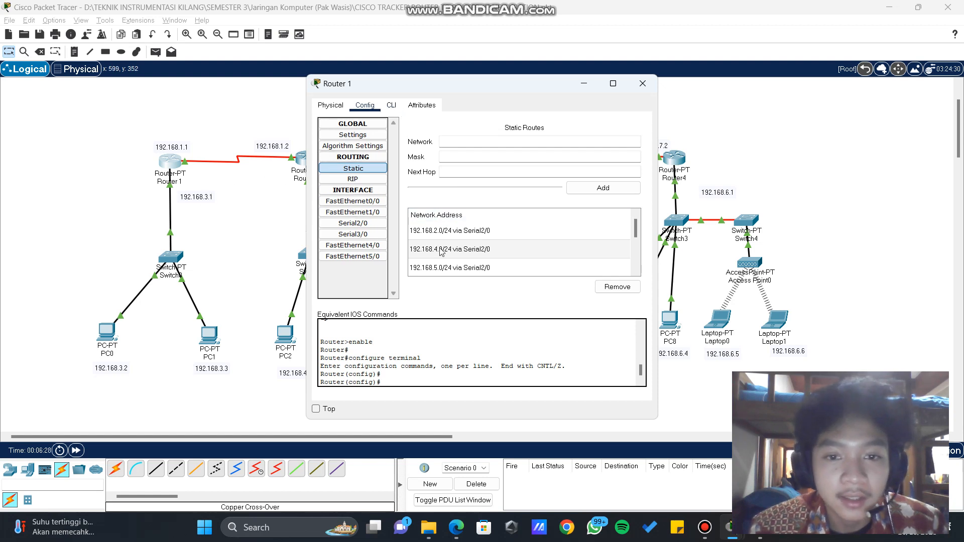
{"action": "scroll", "coordinate": [458, 265], "scroll_direction": "down", "scroll_amount": 1}
{"action": "scroll", "coordinate": [458, 265], "scroll_direction": "up", "scroll_amount": 1}
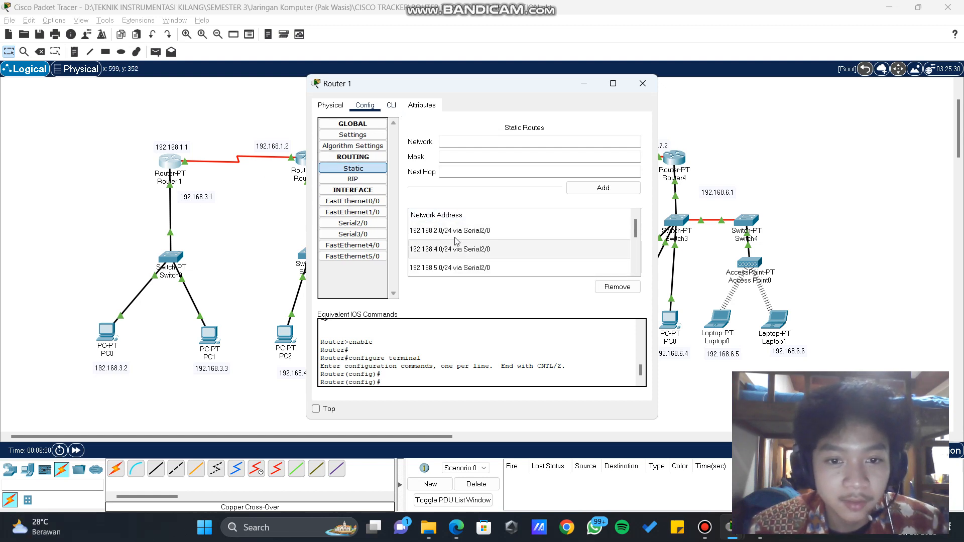
Compare Router 1's full static route list with the topology's address labels, moving its window clear of the devices, and close it
{"action": "left_click_drag", "start_coordinate": [595, 87], "coordinate": [612, 84]}
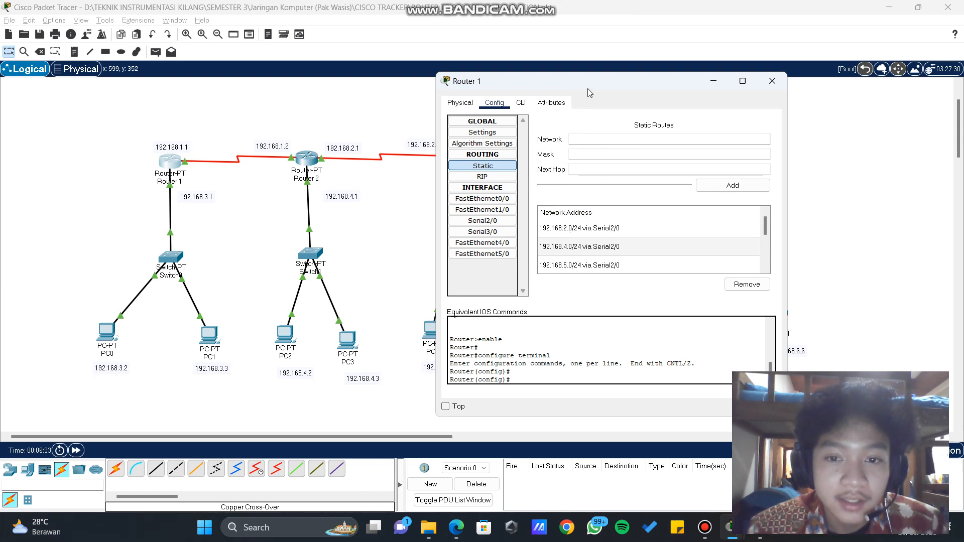
{"action": "left_click_drag", "start_coordinate": [585, 89], "coordinate": [403, 205]}
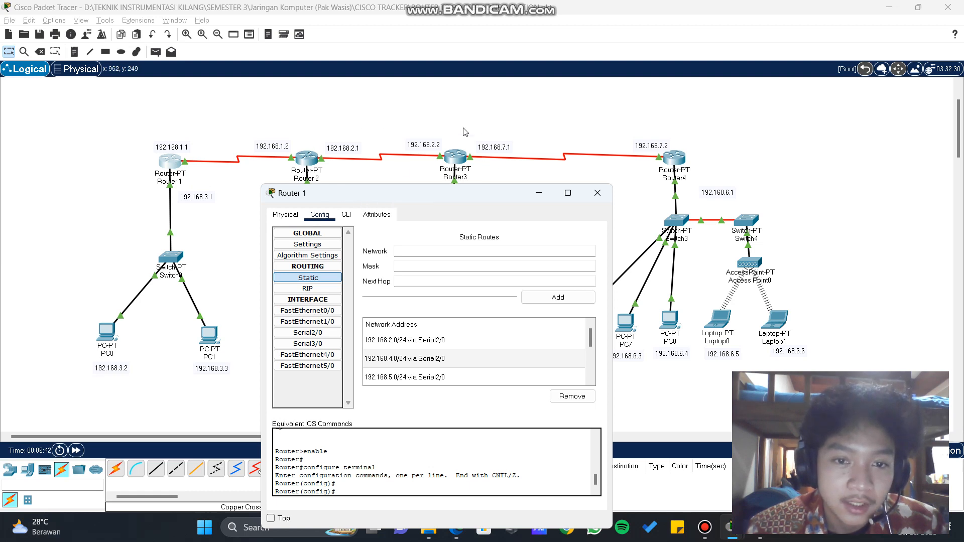
{"action": "left_click_drag", "start_coordinate": [447, 197], "coordinate": [450, 148]}
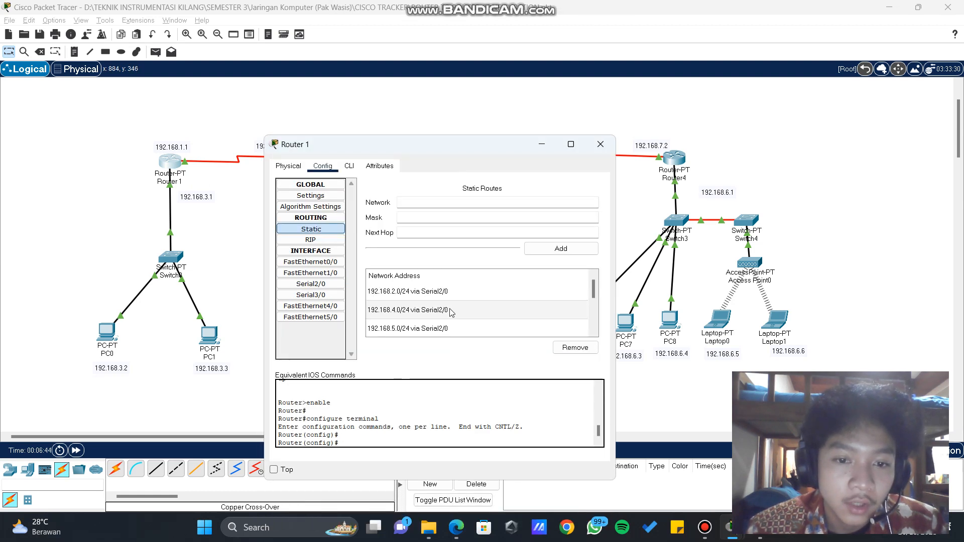
{"action": "scroll", "coordinate": [451, 312], "scroll_direction": "down", "scroll_amount": 2}
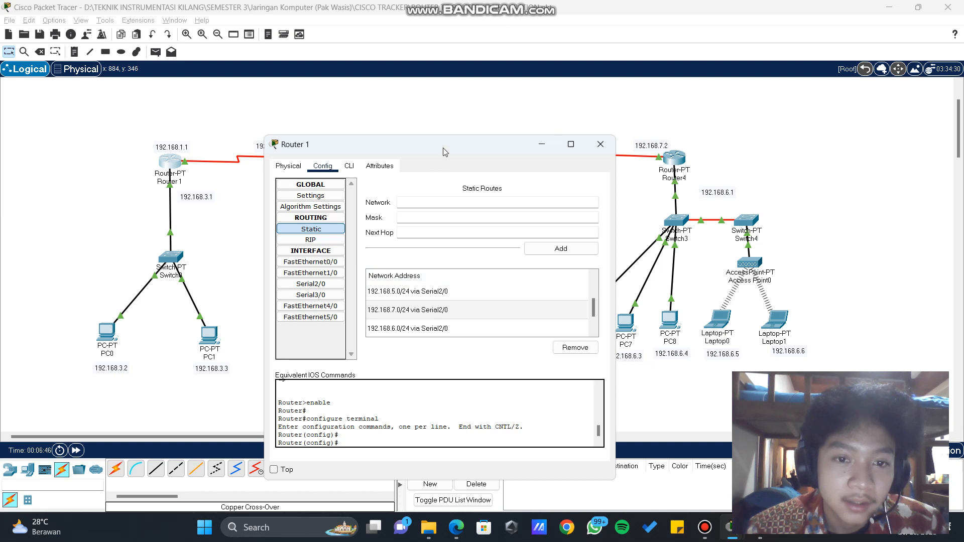
{"action": "left_click_drag", "start_coordinate": [438, 148], "coordinate": [659, 42]}
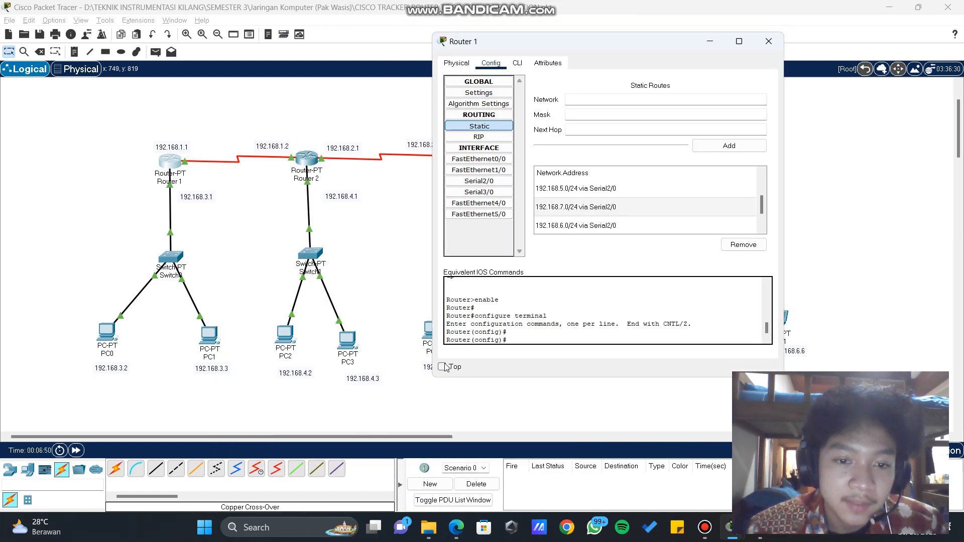
{"action": "left_click_drag", "start_coordinate": [522, 48], "coordinate": [228, 89]}
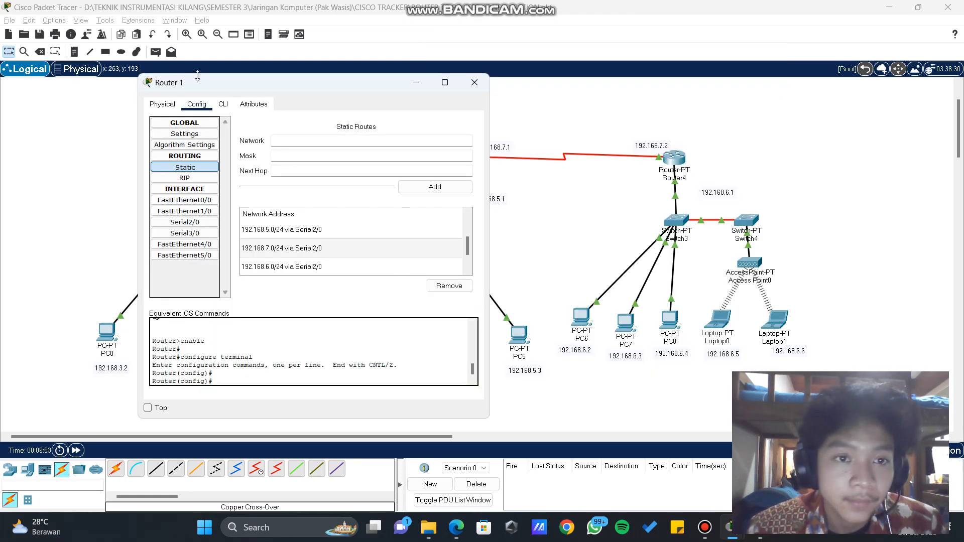
{"action": "left_click_drag", "start_coordinate": [206, 89], "coordinate": [293, 225]}
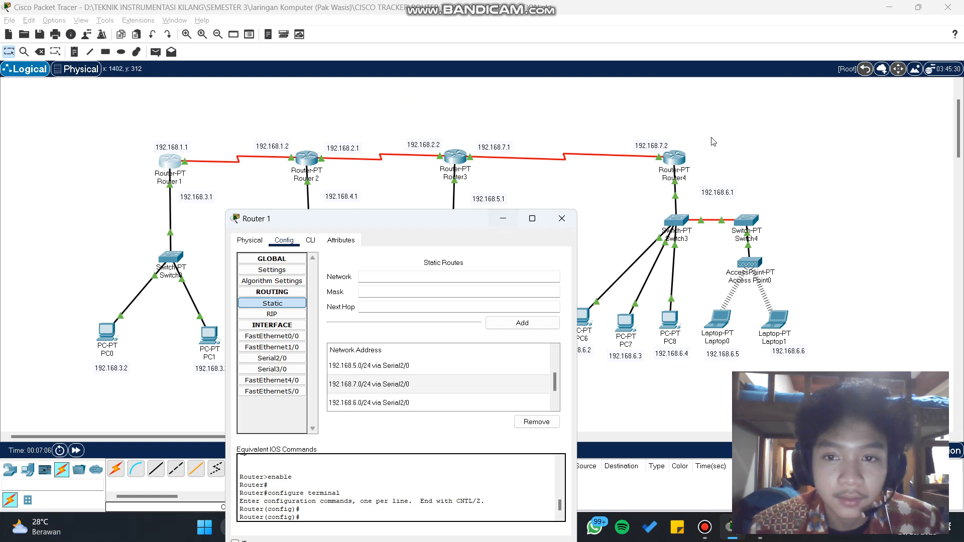
{"action": "left_click_drag", "start_coordinate": [431, 230], "coordinate": [532, 149]}
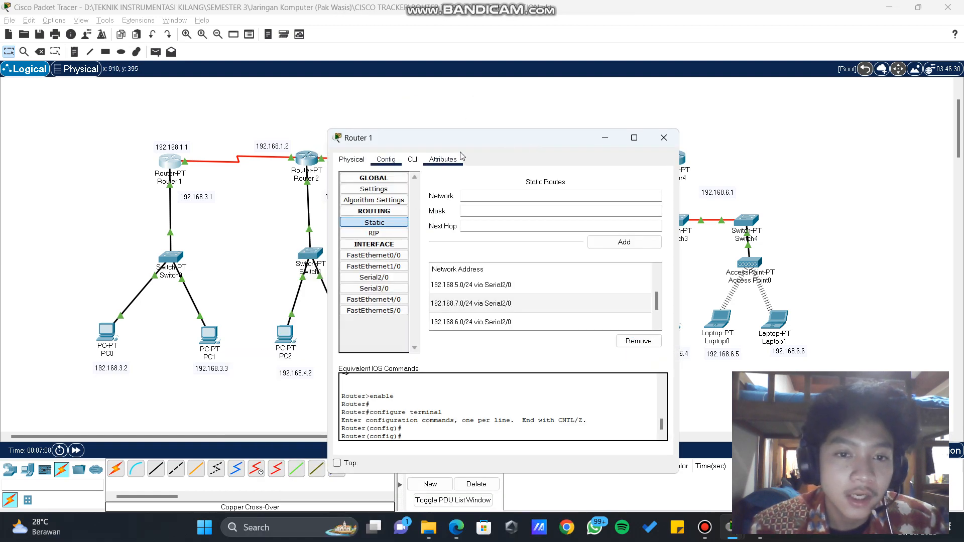
{"action": "left_click_drag", "start_coordinate": [467, 143], "coordinate": [484, 112]}
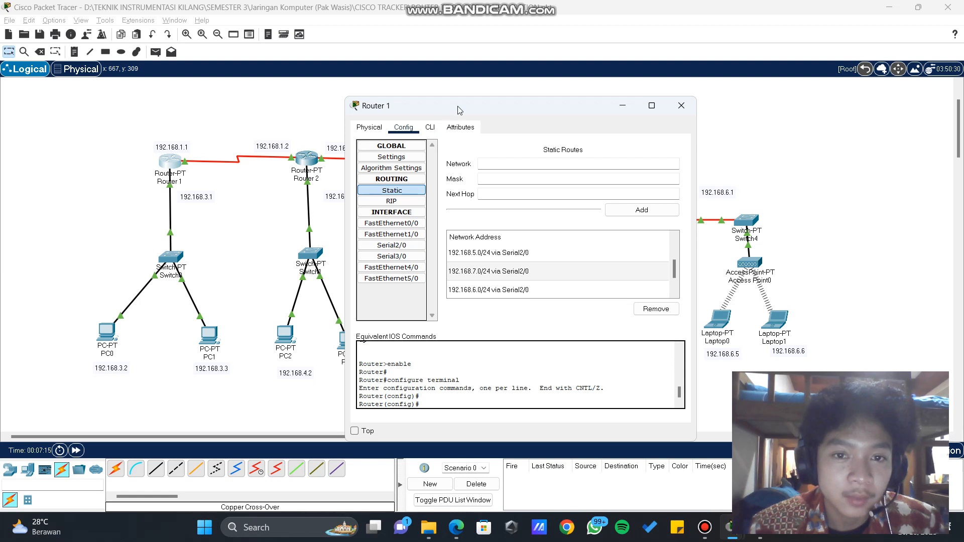
{"action": "left_click_drag", "start_coordinate": [457, 106], "coordinate": [472, 98]}
{"action": "scroll", "coordinate": [575, 268], "scroll_direction": "up", "scroll_amount": 2}
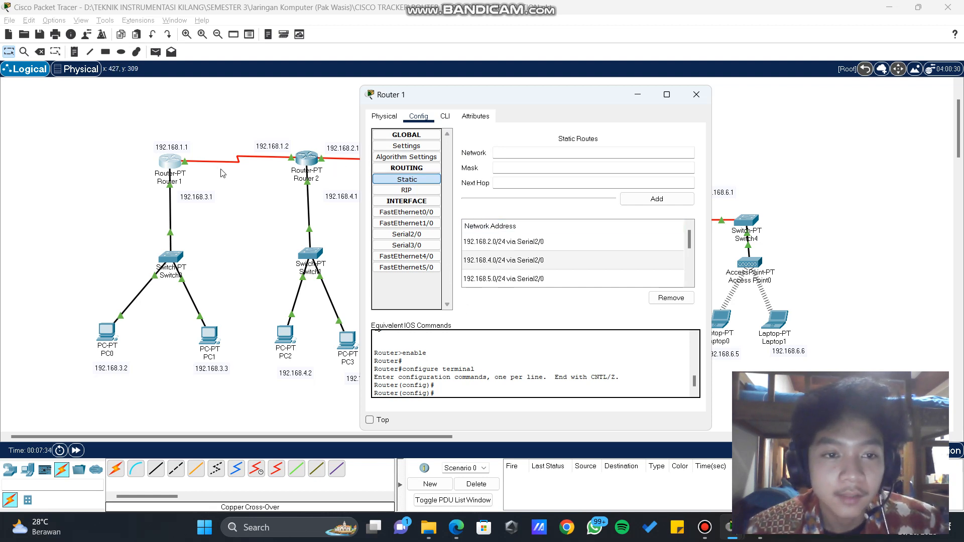
{"action": "left_click", "coordinate": [263, 230]}
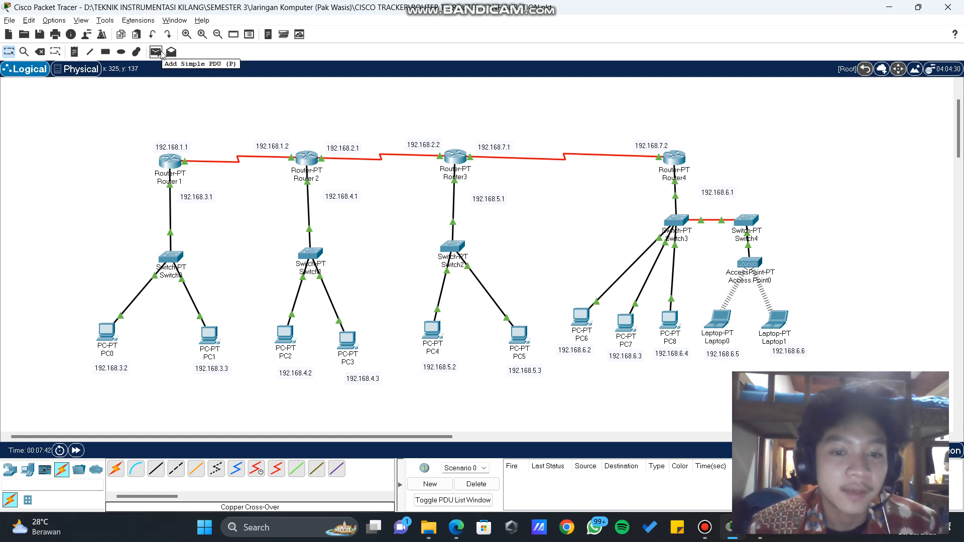
Show the PDU list window and send a simple PDU from PC0 to PC1
{"action": "left_click", "coordinate": [432, 500]}
{"action": "scroll", "coordinate": [354, 171], "scroll_direction": "down", "scroll_amount": 3}
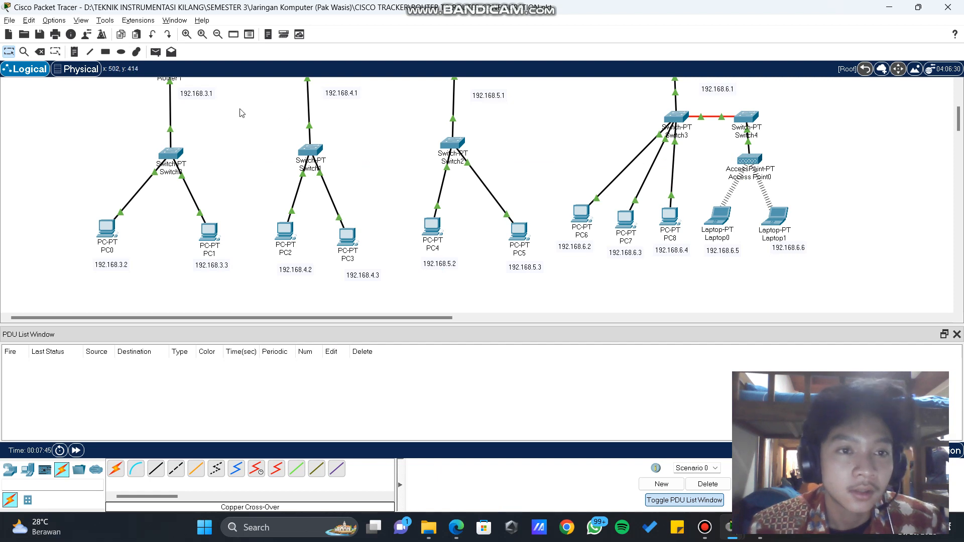
{"action": "left_click", "coordinate": [158, 54]}
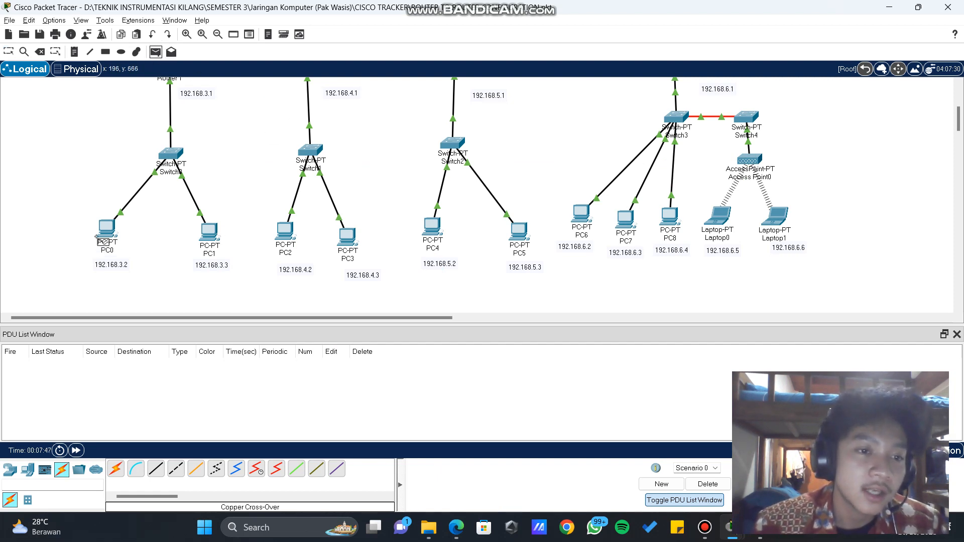
{"action": "left_click", "coordinate": [107, 228]}
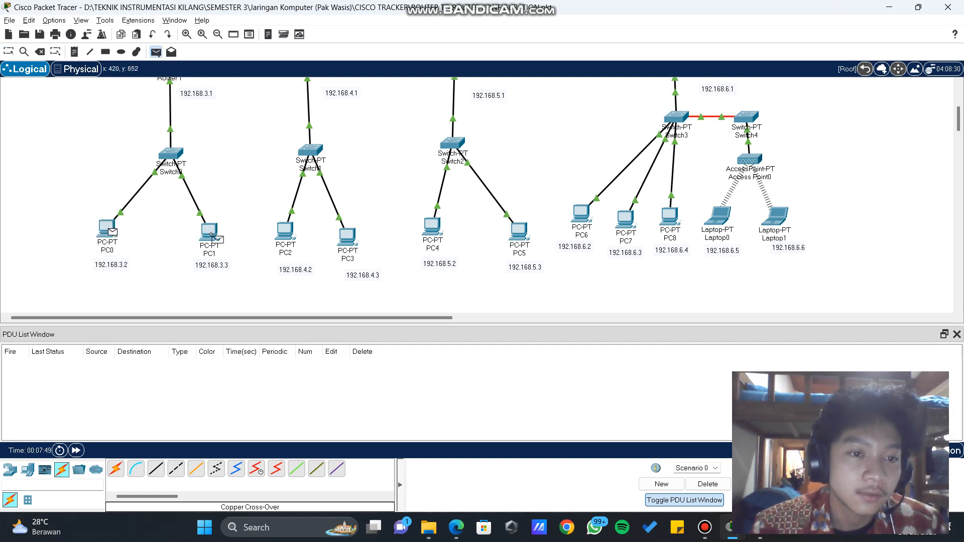
{"action": "left_click", "coordinate": [210, 232]}
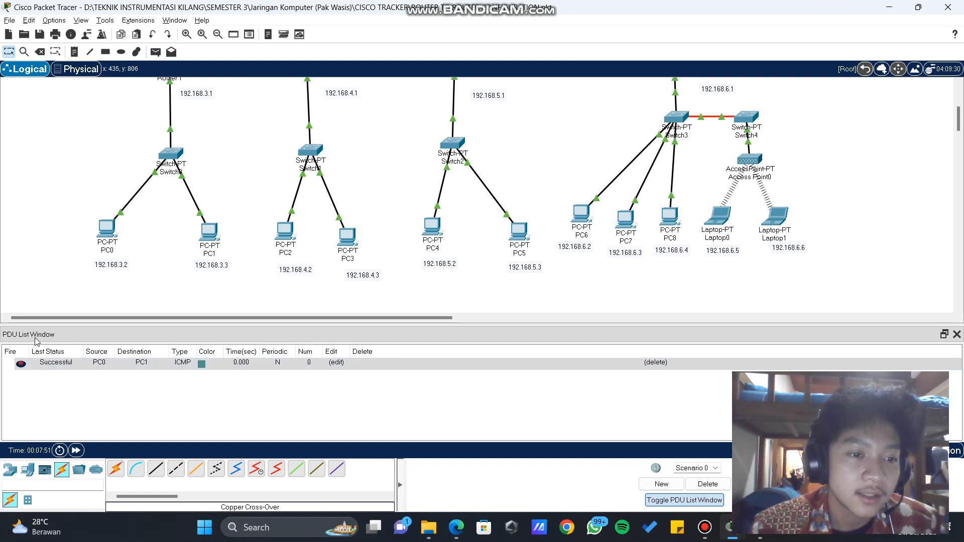
Send simple PDUs from PC1 to PC2 and from PC3 to PC4
{"action": "left_click", "coordinate": [156, 52]}
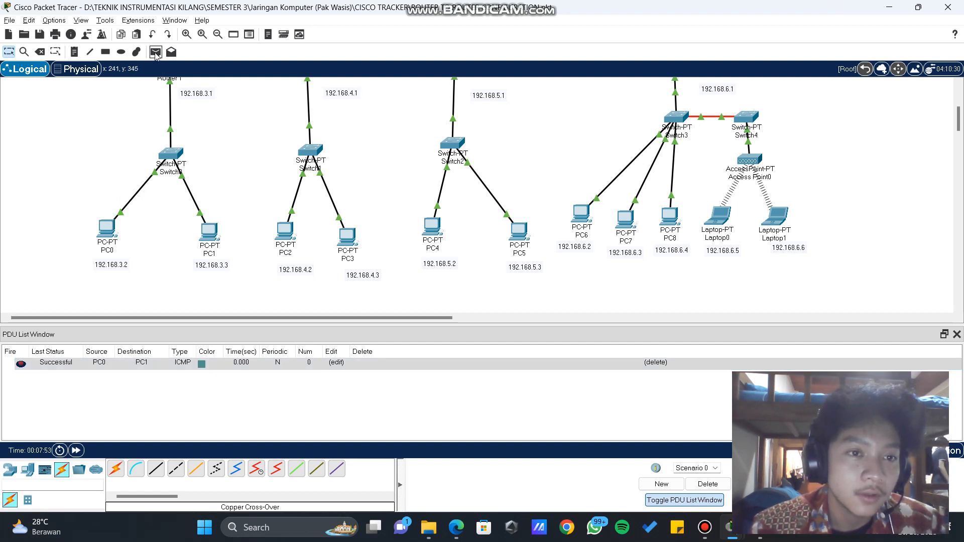
{"action": "left_click", "coordinate": [210, 231]}
{"action": "left_click", "coordinate": [291, 232]}
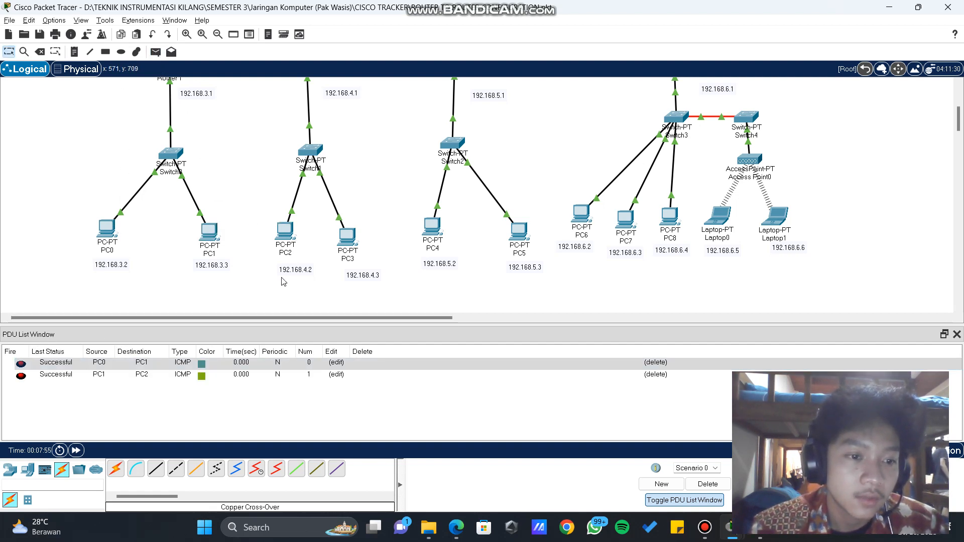
{"action": "left_click", "coordinate": [347, 236]}
{"action": "left_click", "coordinate": [432, 227]}
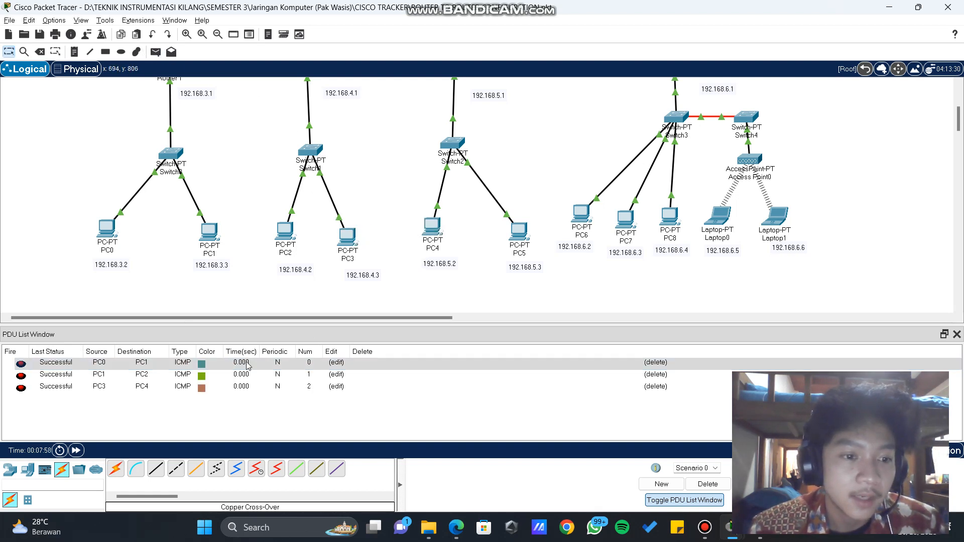
Send simple PDUs from PC5 to PC6 and from PC5 to Laptop0
{"action": "left_click", "coordinate": [523, 233]}
{"action": "left_click", "coordinate": [590, 218]}
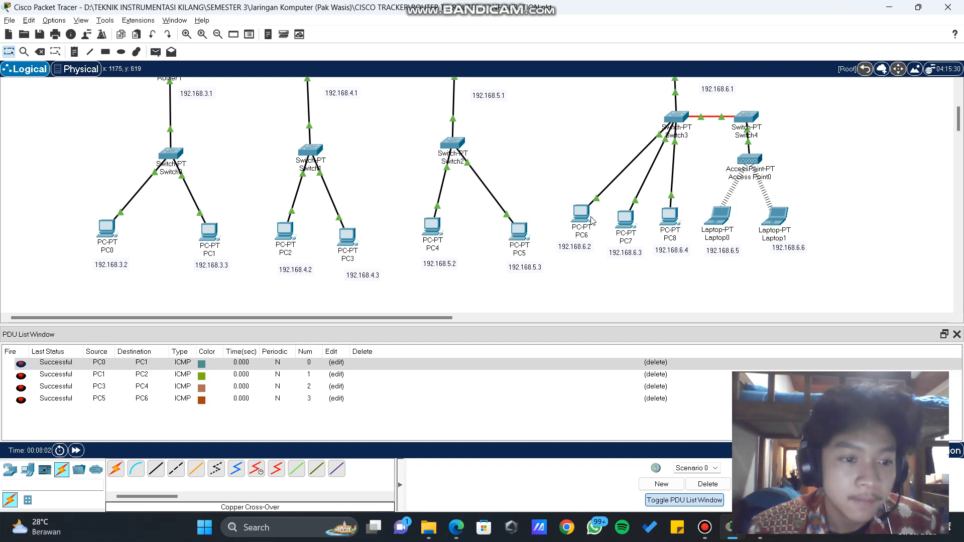
{"action": "left_click", "coordinate": [155, 52]}
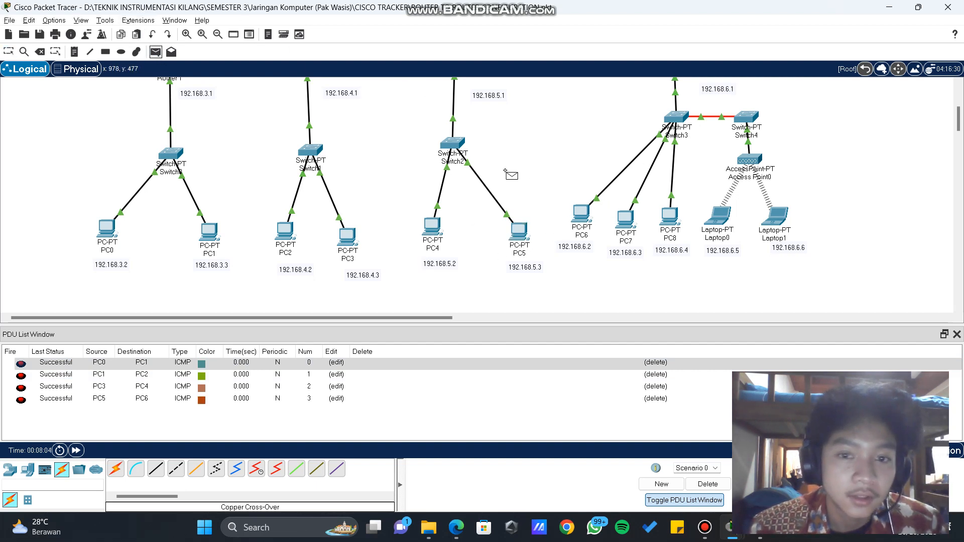
{"action": "left_click", "coordinate": [524, 236]}
{"action": "left_click", "coordinate": [719, 217]}
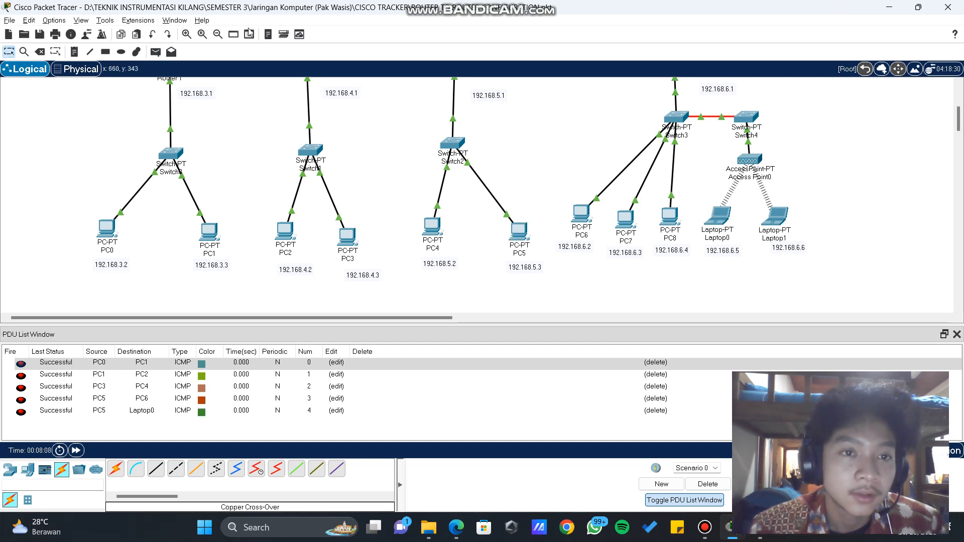
Send a simple PDU from PC3 to the wireless Laptop0
{"action": "left_click", "coordinate": [155, 52]}
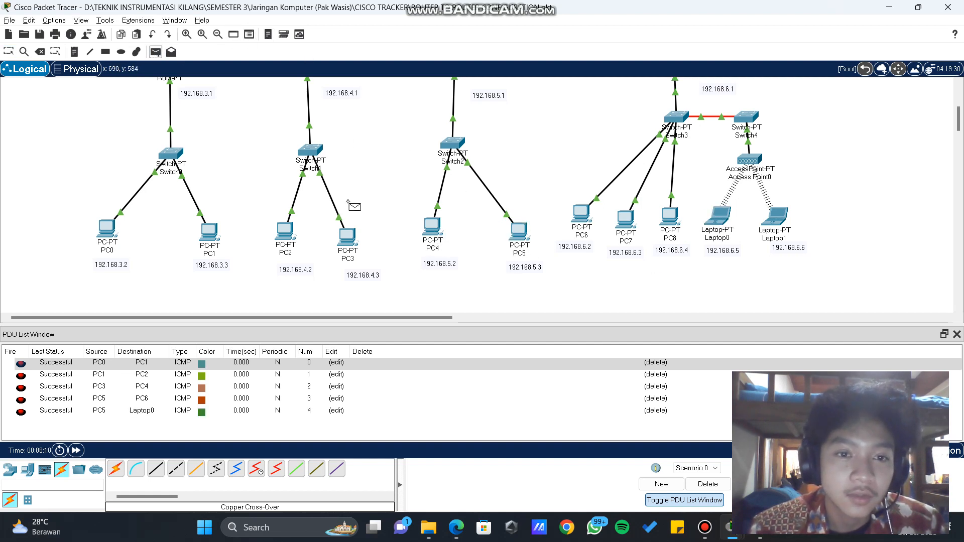
{"action": "left_click", "coordinate": [352, 234]}
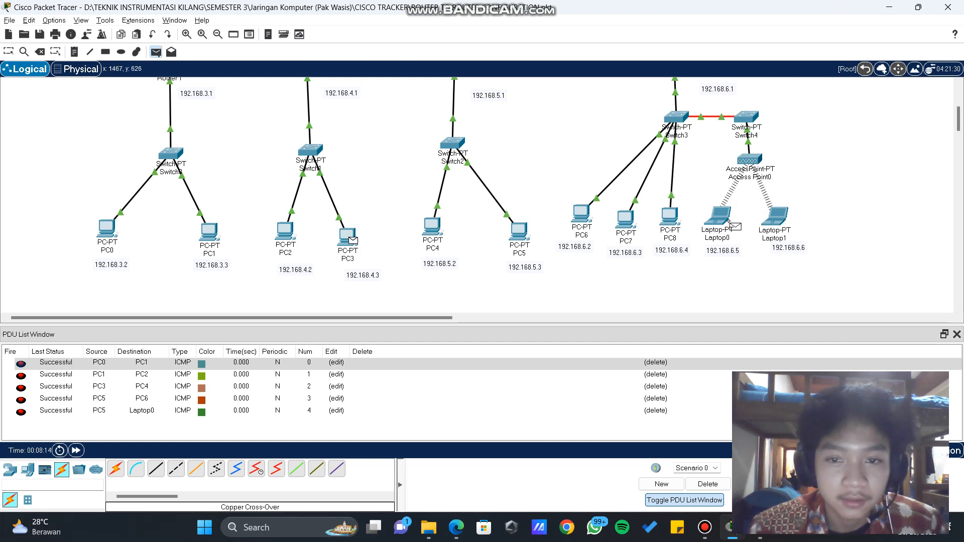
{"action": "left_click", "coordinate": [723, 219]}
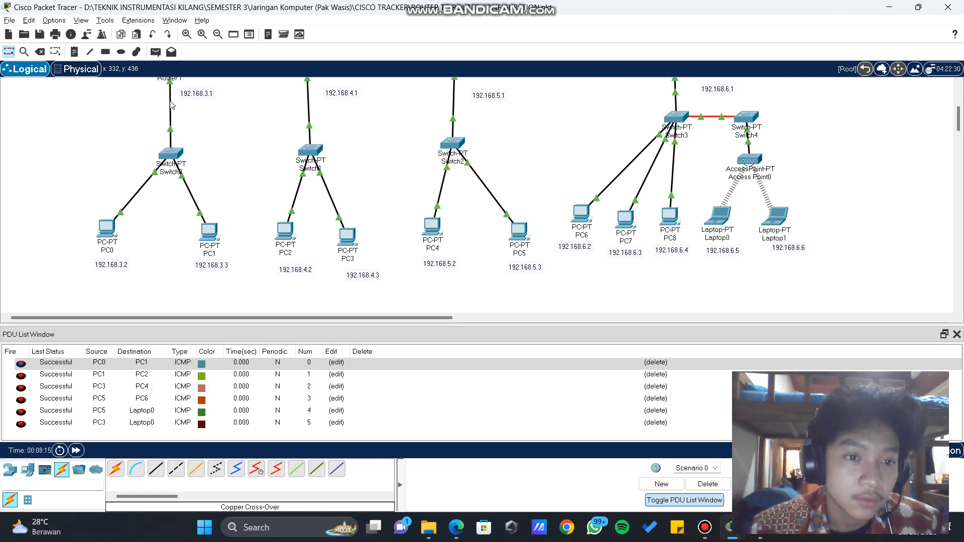
Send a simple PDU from PC1 to Laptop0 and hide the PDU list window
{"action": "left_click", "coordinate": [156, 52]}
{"action": "left_click", "coordinate": [210, 229]}
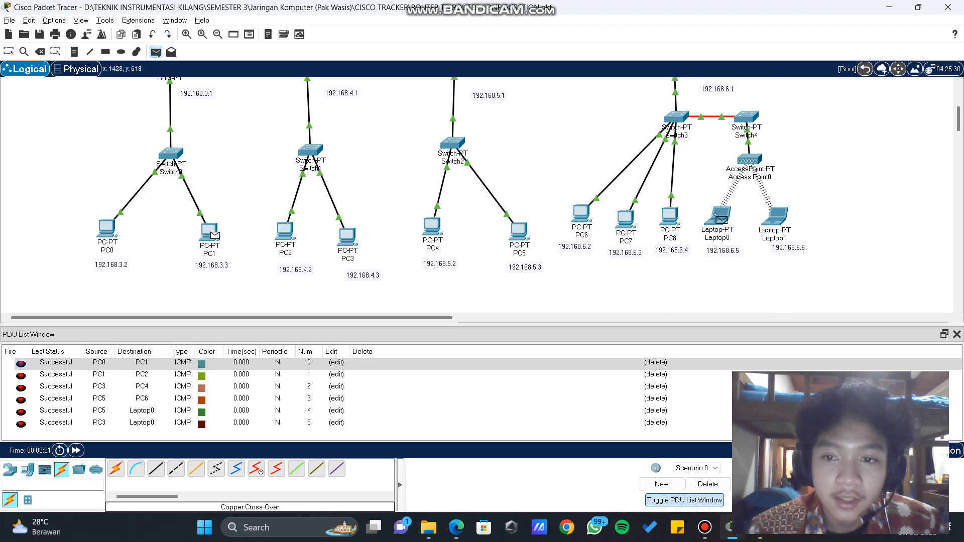
{"action": "mouse_move", "coordinate": [720, 218]}
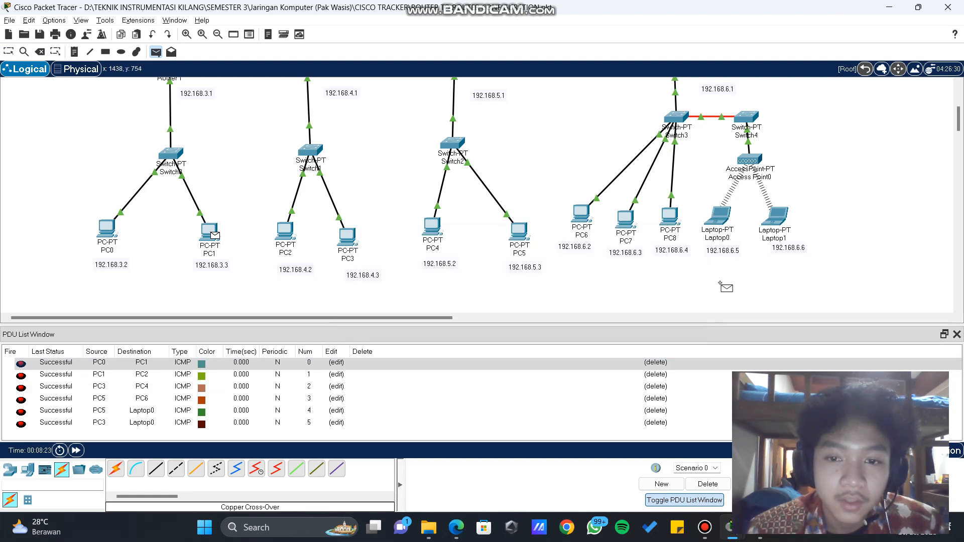
{"action": "left_click", "coordinate": [723, 221]}
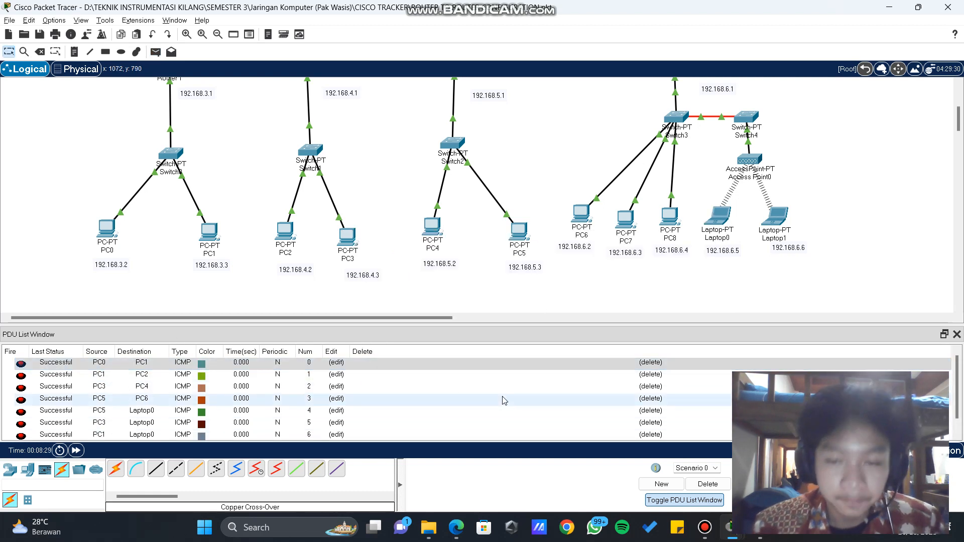
{"action": "scroll", "coordinate": [532, 189], "scroll_direction": "up", "scroll_amount": 2}
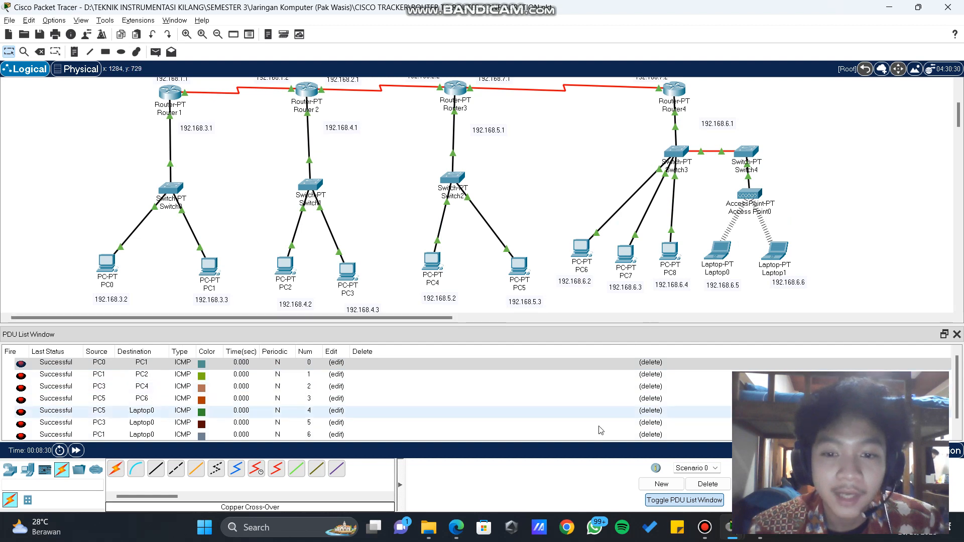
{"action": "left_click", "coordinate": [702, 500]}
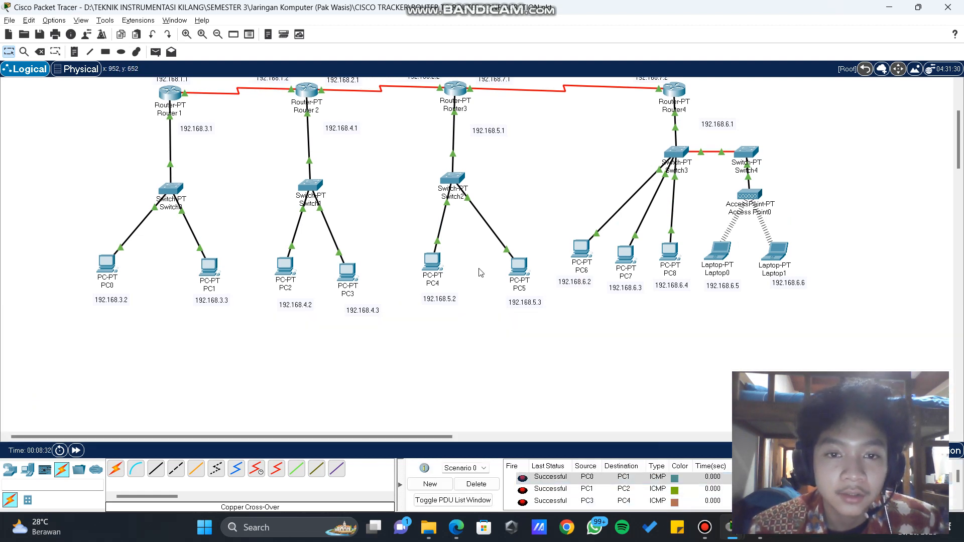
{"action": "scroll", "coordinate": [481, 272], "scroll_direction": "up", "scroll_amount": 3}
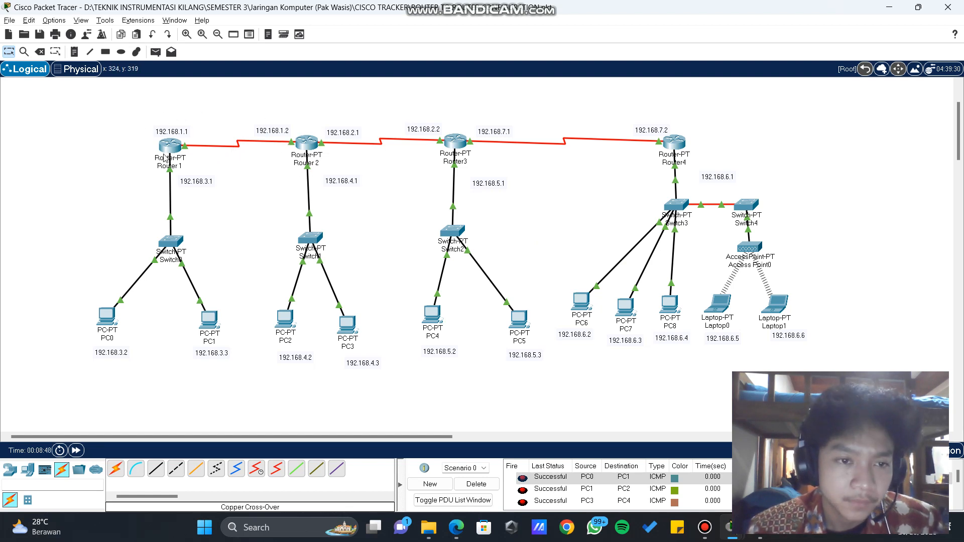
Review the static routes configured on Router 1 and close its window
{"action": "mouse_move", "coordinate": [170, 147]}
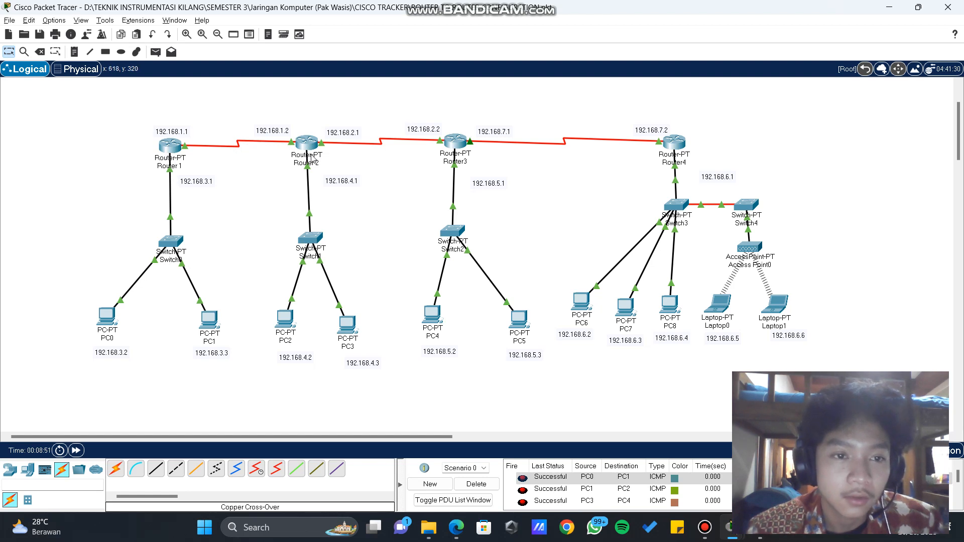
{"action": "left_click", "coordinate": [168, 144]}
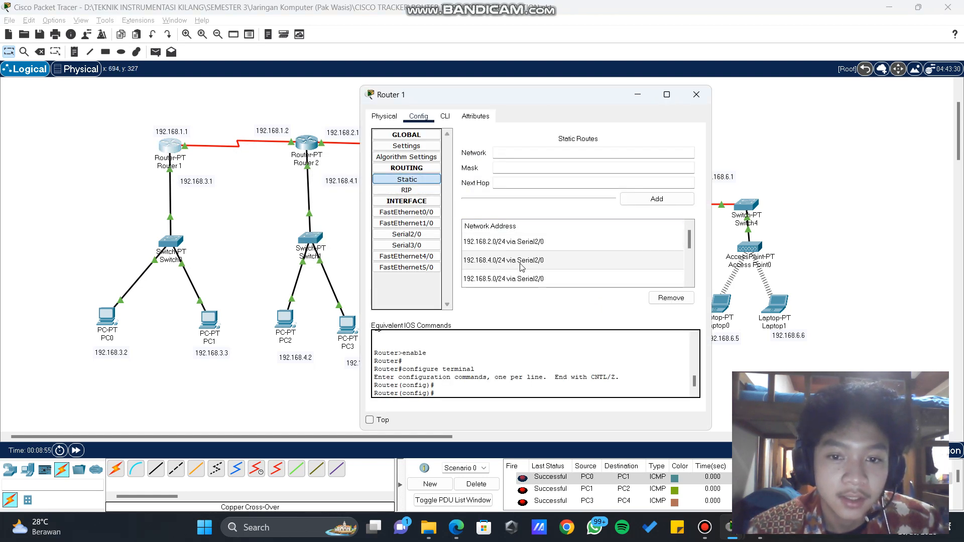
{"action": "left_click", "coordinate": [696, 94]}
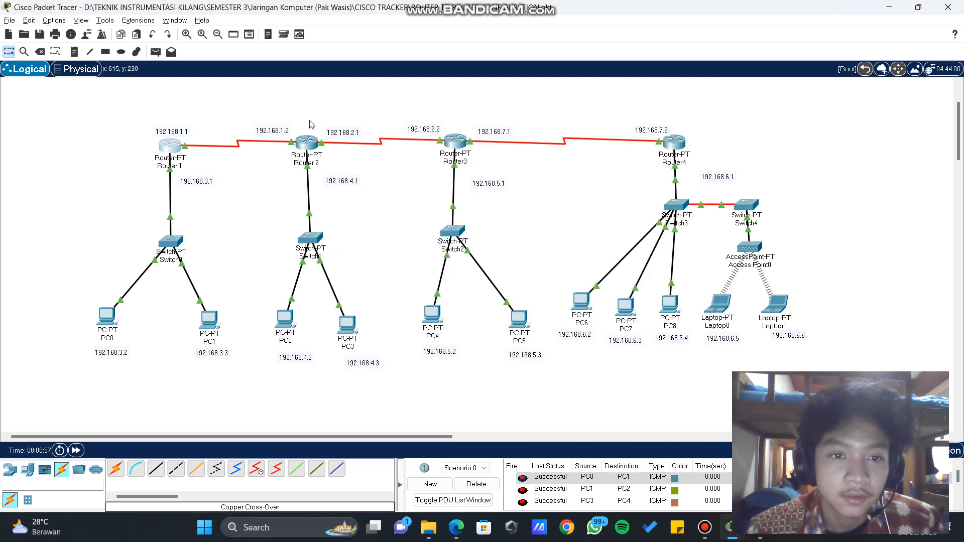
Examine Router 2's static routes against the interface addresses in the topology
{"action": "left_click", "coordinate": [306, 147]}
{"action": "left_click", "coordinate": [364, 105]}
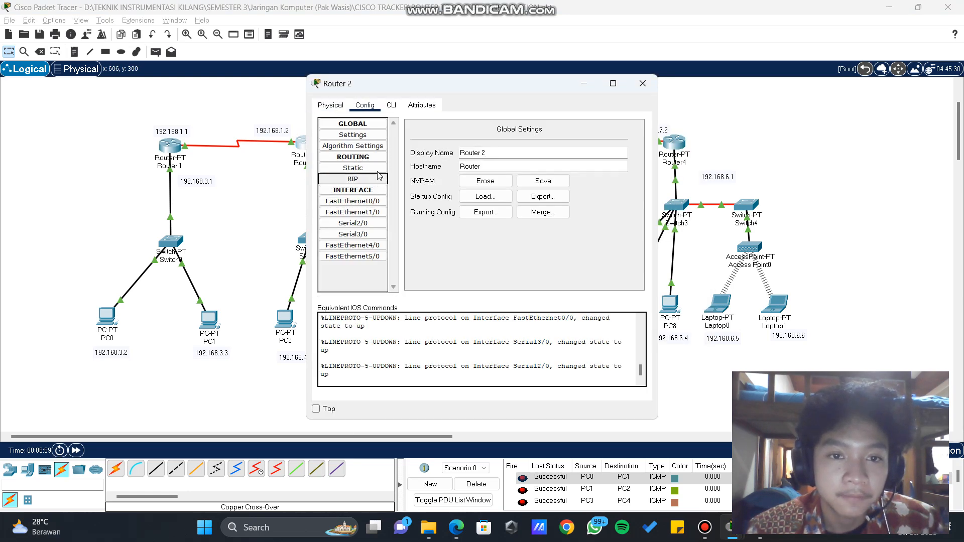
{"action": "left_click", "coordinate": [376, 168]}
{"action": "scroll", "coordinate": [502, 251], "scroll_direction": "down", "scroll_amount": 1}
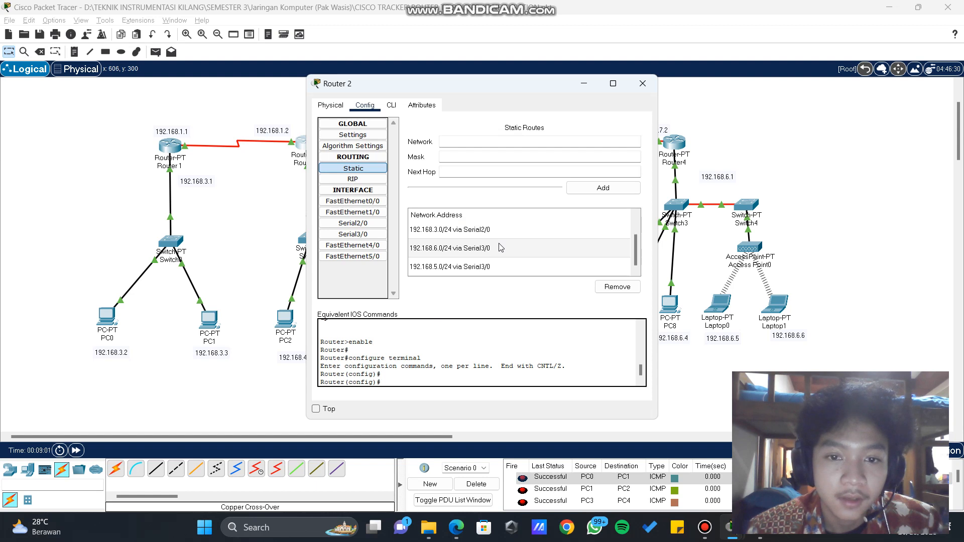
{"action": "left_click_drag", "start_coordinate": [455, 85], "coordinate": [570, 88]}
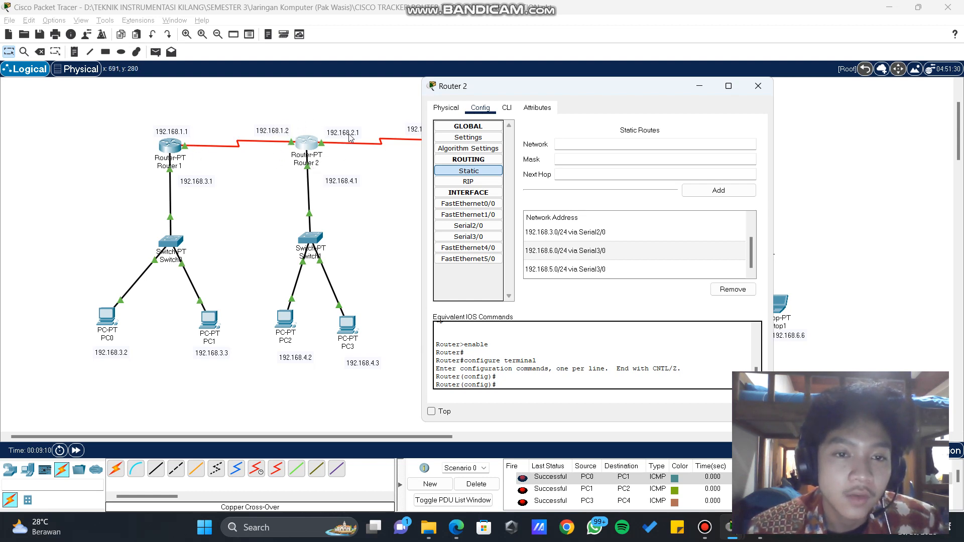
{"action": "left_click_drag", "start_coordinate": [568, 90], "coordinate": [485, 90]}
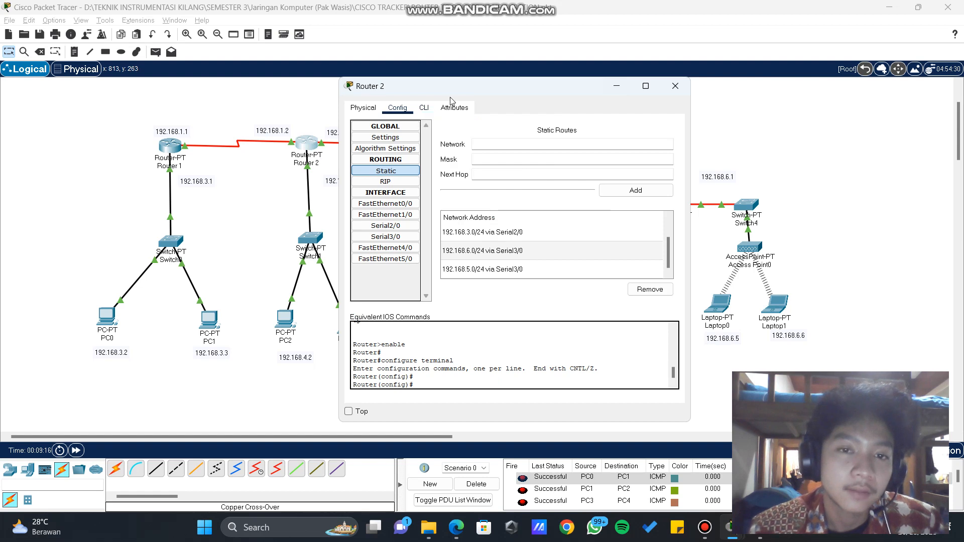
Add a static route on Router 2 from the command line with ip route 192.168.8.0 255.255.255.0 se3/0
{"action": "left_click", "coordinate": [425, 109]}
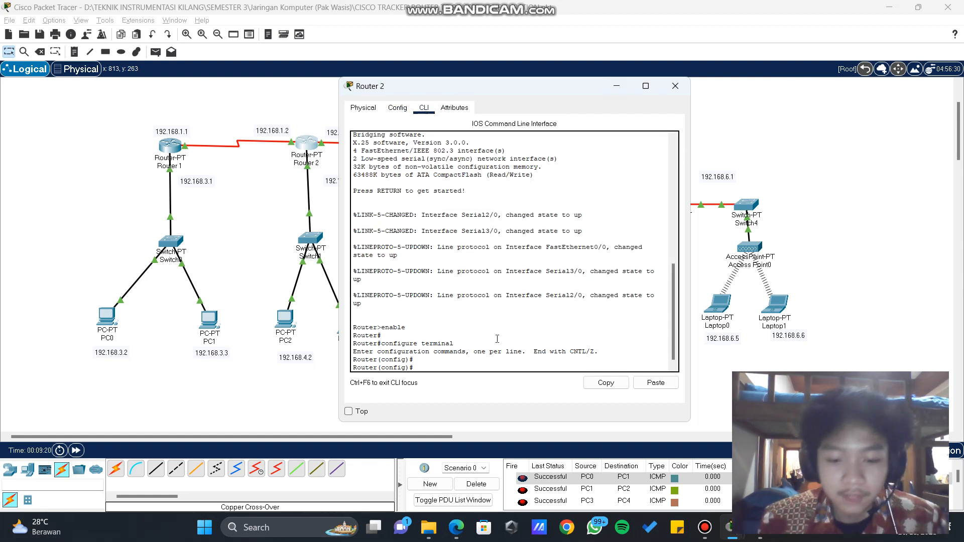
{"action": "type", "text": "ip"}
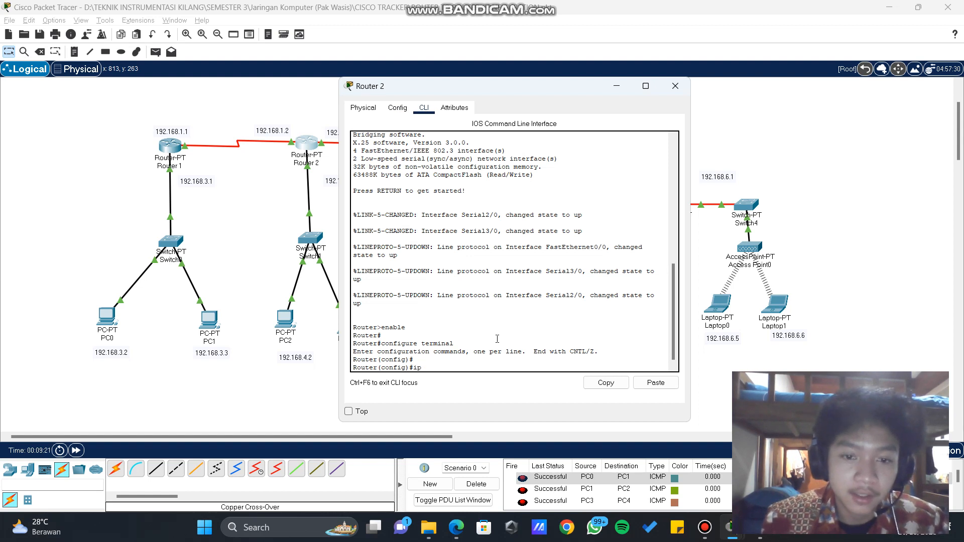
{"action": "type", "text": " route 192.168."}
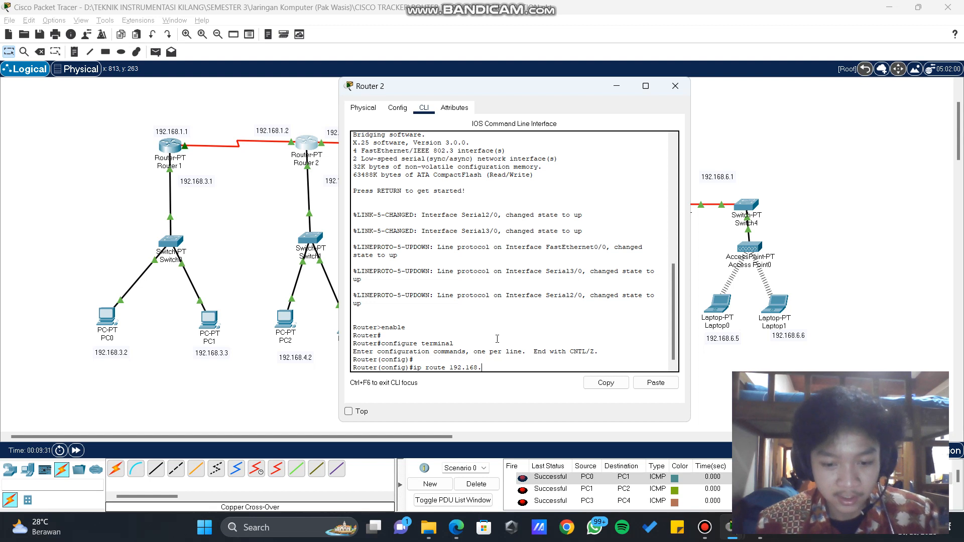
{"action": "type", "text": "0 255.255.255.0 se3/0"}
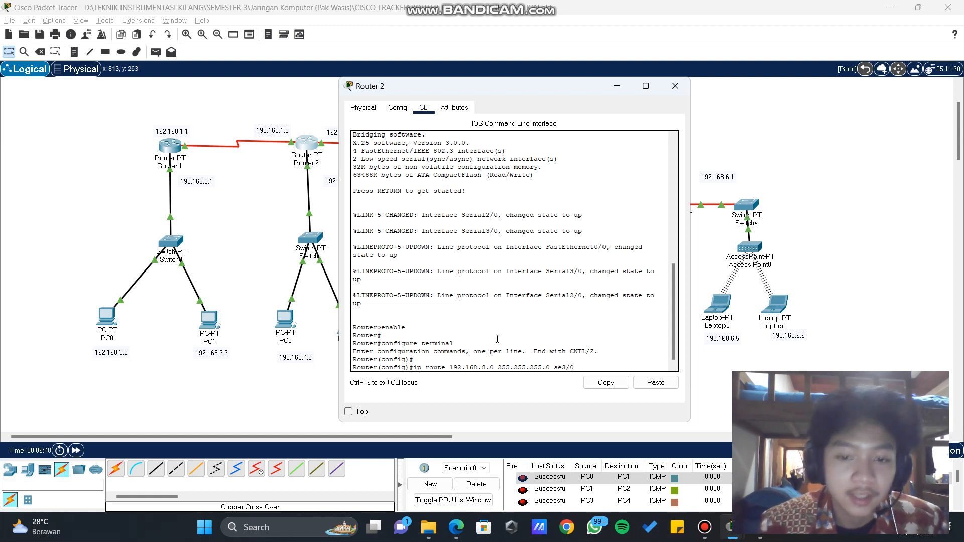
{"action": "key", "text": "Return"}
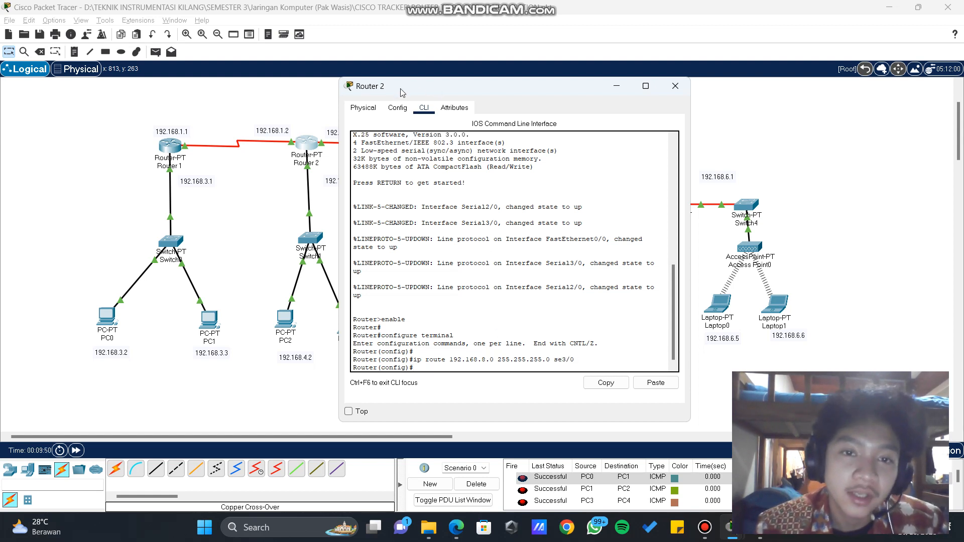
Check Router 2's static route list for the added network and return to the topology
{"action": "left_click", "coordinate": [396, 108]}
{"action": "left_click", "coordinate": [391, 170]}
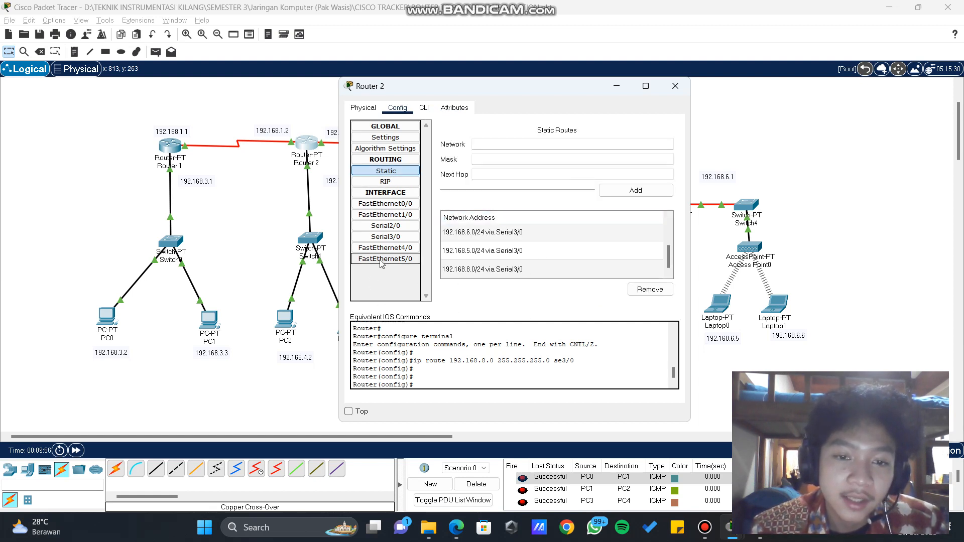
{"action": "left_click", "coordinate": [266, 232]}
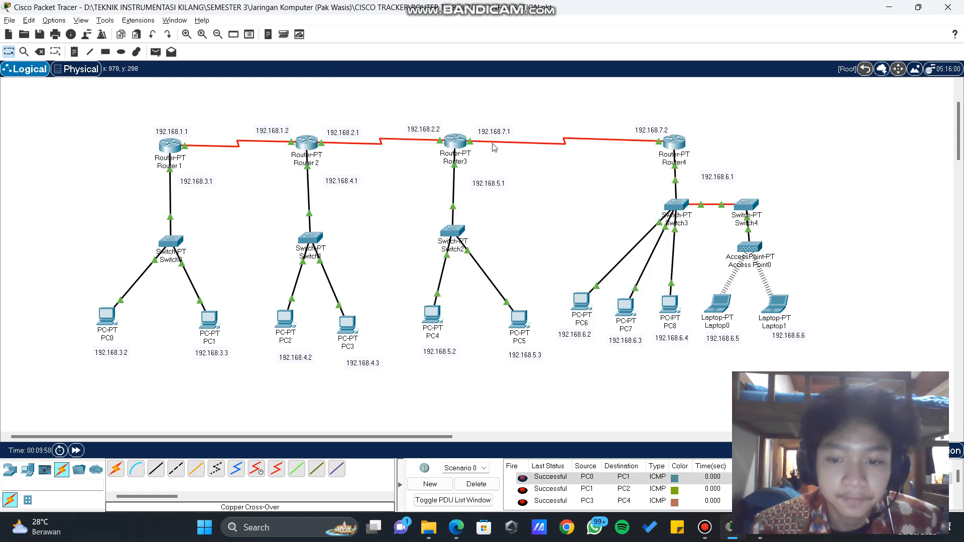
Switch to the Word assignment document, find its IP address table, and place it side by side with Packet Tracer
{"action": "left_click", "coordinate": [752, 534]}
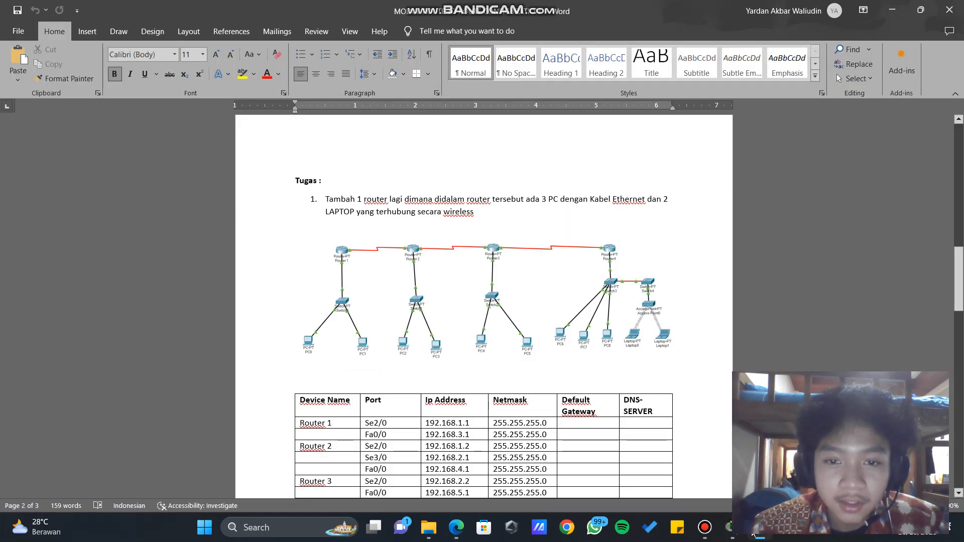
{"action": "scroll", "coordinate": [632, 218], "scroll_direction": "down", "scroll_amount": 5}
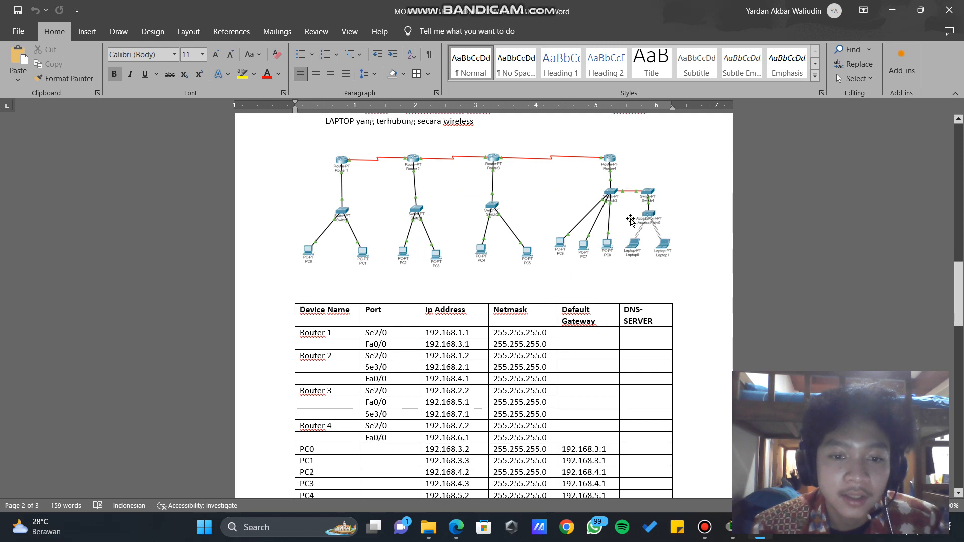
{"action": "scroll", "coordinate": [632, 218], "scroll_direction": "down", "scroll_amount": 2}
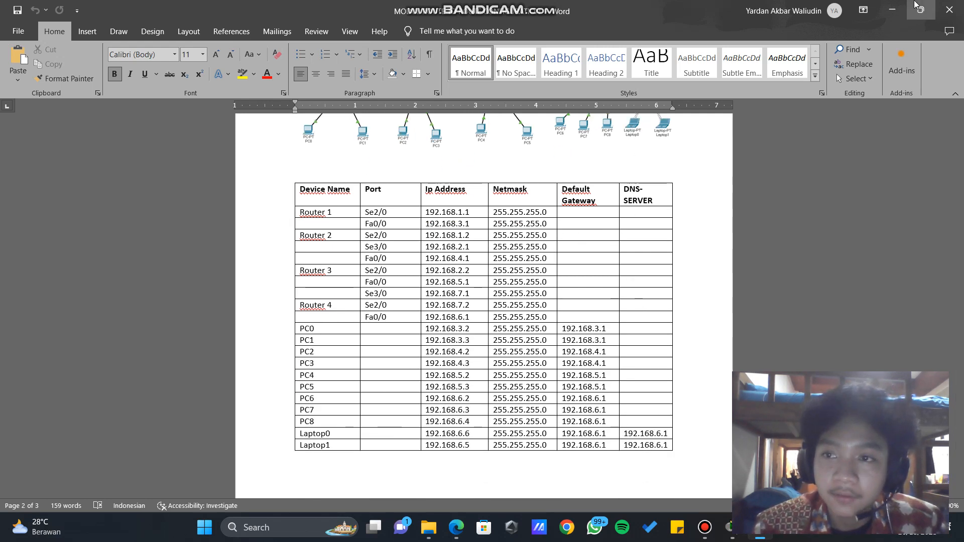
{"action": "mouse_move", "coordinate": [920, 10]}
{"action": "left_click", "coordinate": [866, 29]}
{"action": "left_click", "coordinate": [151, 126]}
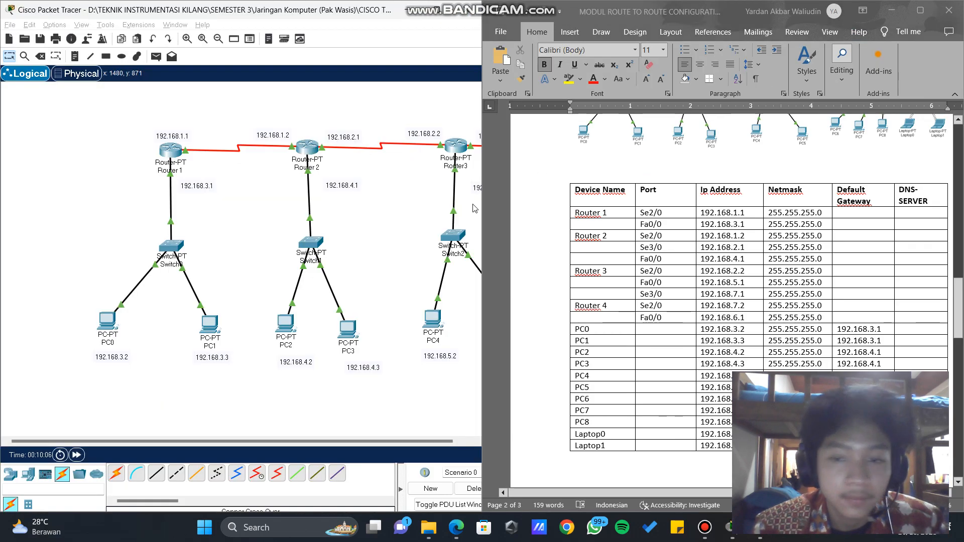
Compare the addresses of the routers, PCs and laptops in the topology with the document's IP address table
{"action": "left_click_drag", "start_coordinate": [107, 436], "coordinate": [142, 454]}
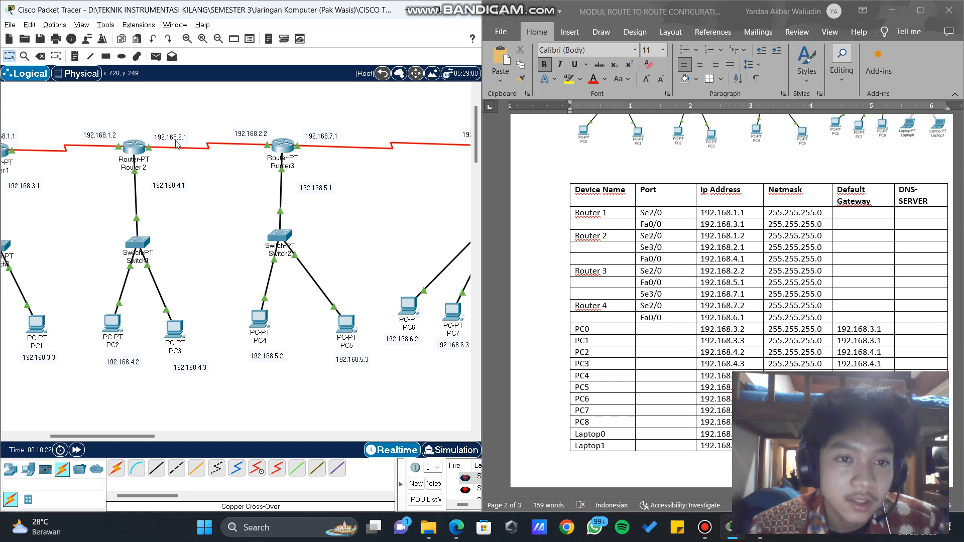
{"action": "mouse_move", "coordinate": [126, 436]}
{"action": "left_mouse_down"}
{"action": "mouse_move", "coordinate": [166, 436]}
{"action": "mouse_move", "coordinate": [116, 432]}
{"action": "left_mouse_up"}
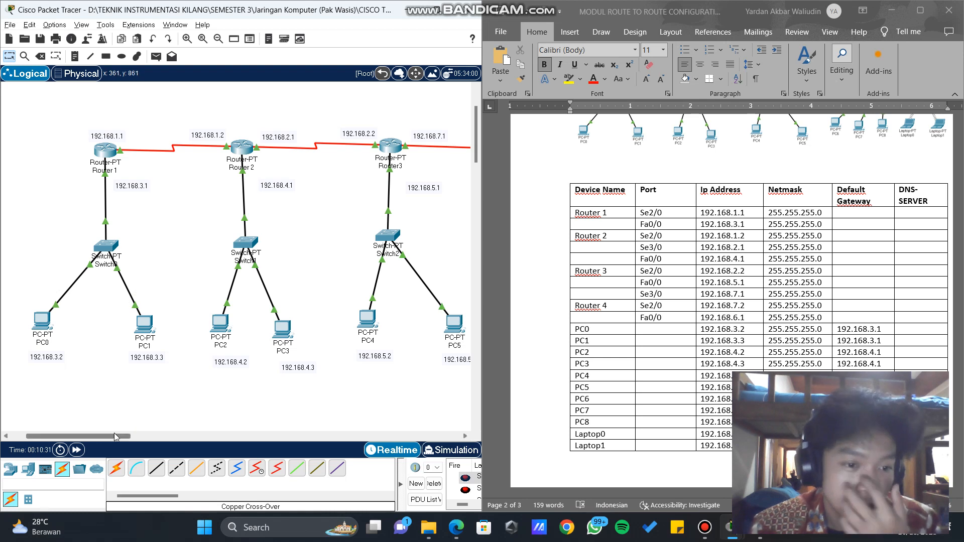
{"action": "left_click_drag", "start_coordinate": [110, 436], "coordinate": [190, 439]}
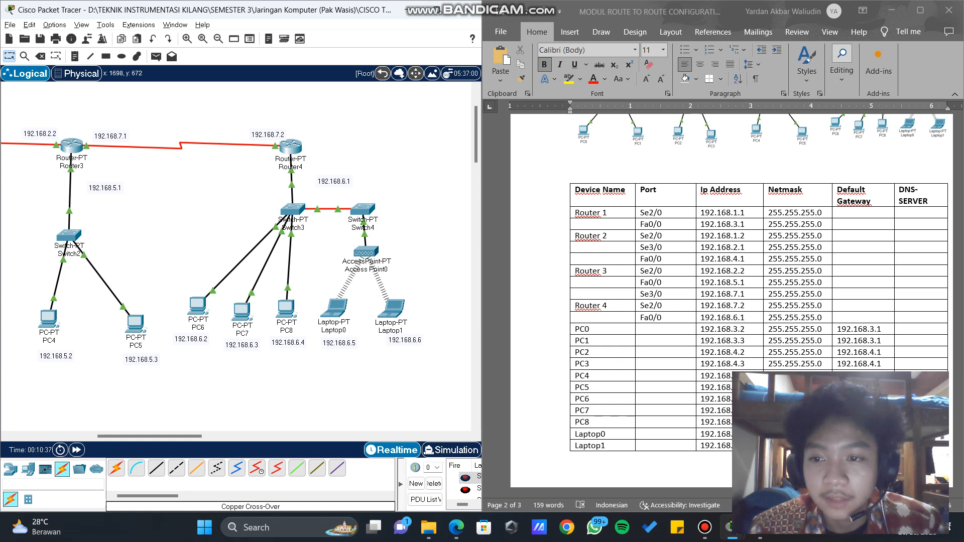
{"action": "scroll", "coordinate": [858, 358], "scroll_direction": "down", "scroll_amount": 1}
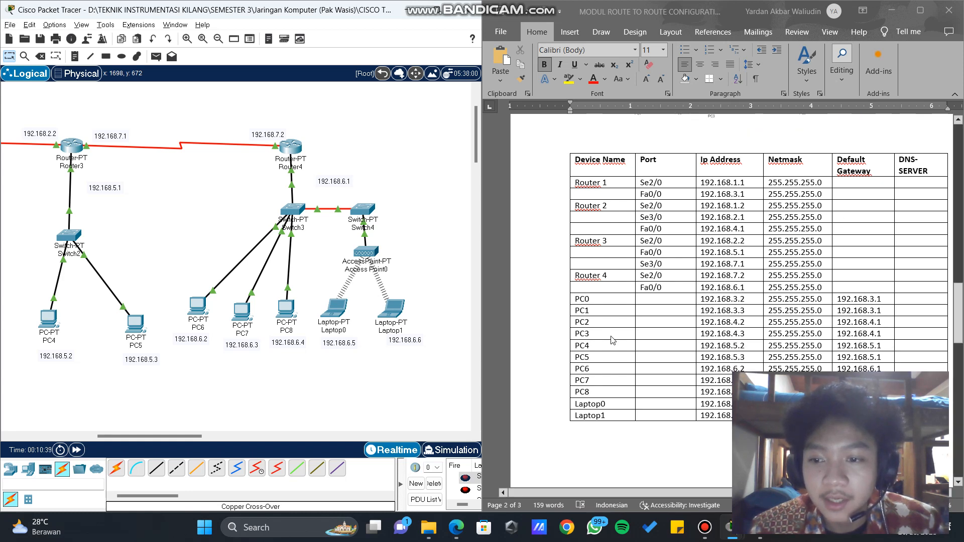
{"action": "scroll", "coordinate": [710, 346], "scroll_direction": "down", "scroll_amount": 4}
{"action": "scroll", "coordinate": [711, 345], "scroll_direction": "up", "scroll_amount": 4}
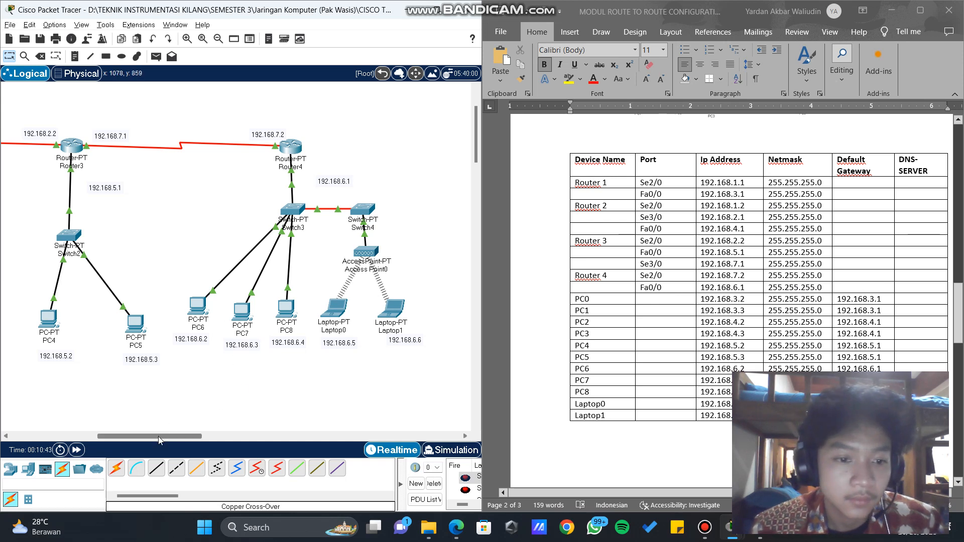
{"action": "left_click_drag", "start_coordinate": [158, 436], "coordinate": [106, 443]}
Minimize the Word document and maximize Packet Tracer to show all four routers
{"action": "left_click", "coordinate": [891, 10]}
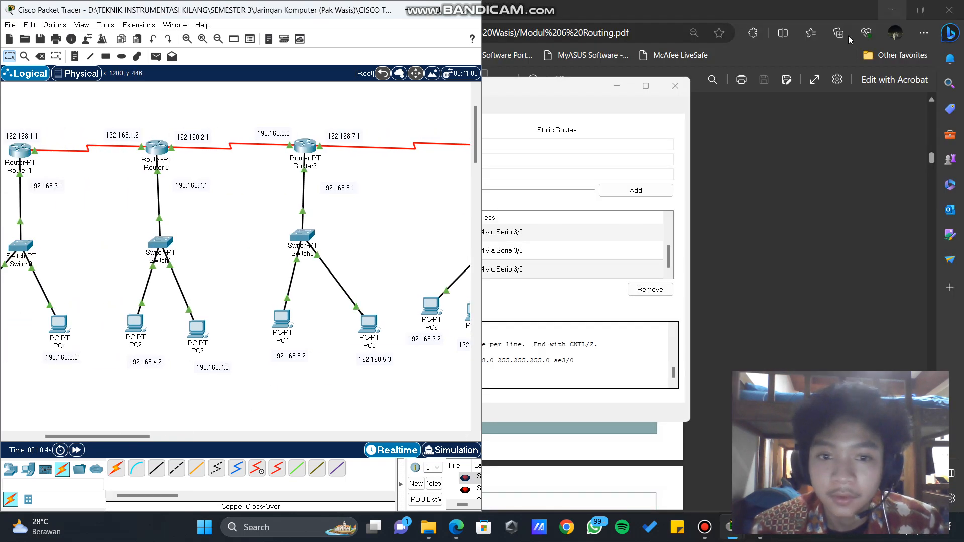
{"action": "left_click", "coordinate": [437, 9]}
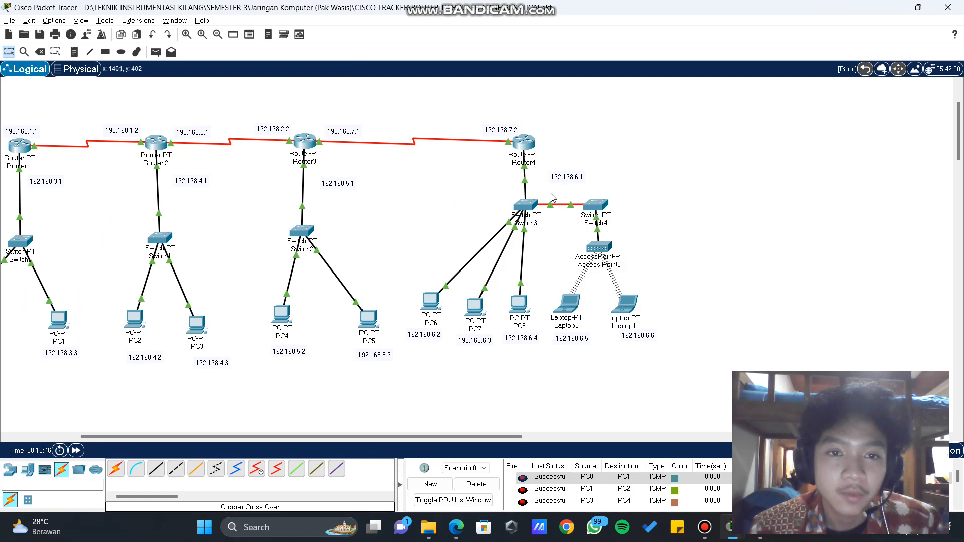
{"action": "left_click_drag", "start_coordinate": [401, 435], "coordinate": [376, 441]}
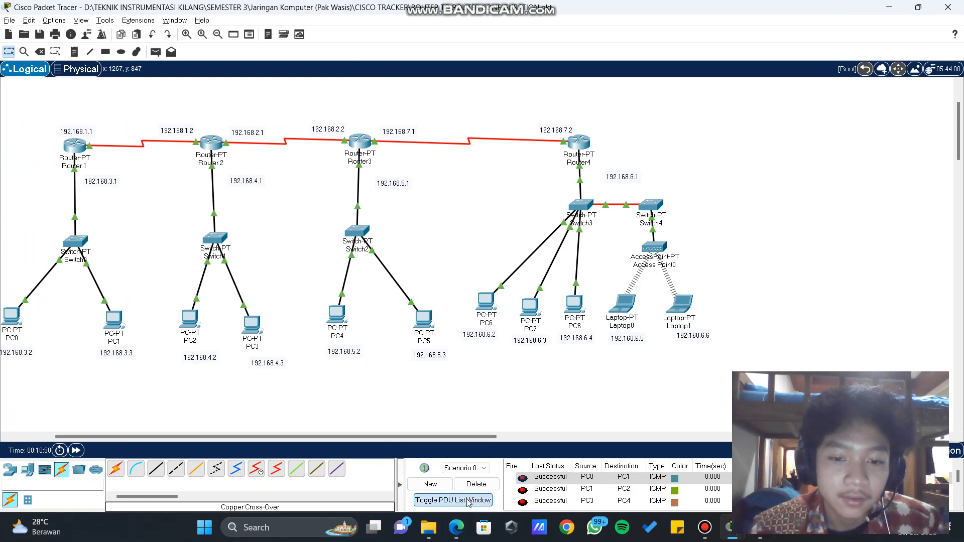
Show the PDU list window again with the whole four-router topology in view above it
{"action": "left_click", "coordinate": [454, 500]}
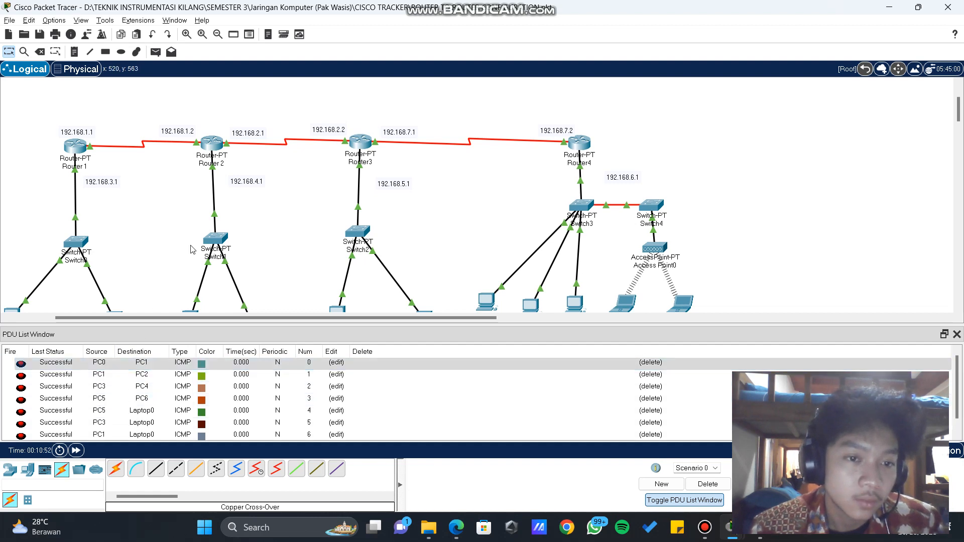
{"action": "scroll", "coordinate": [236, 215], "scroll_direction": "down", "scroll_amount": 2}
{"action": "left_click_drag", "start_coordinate": [182, 318], "coordinate": [148, 317]}
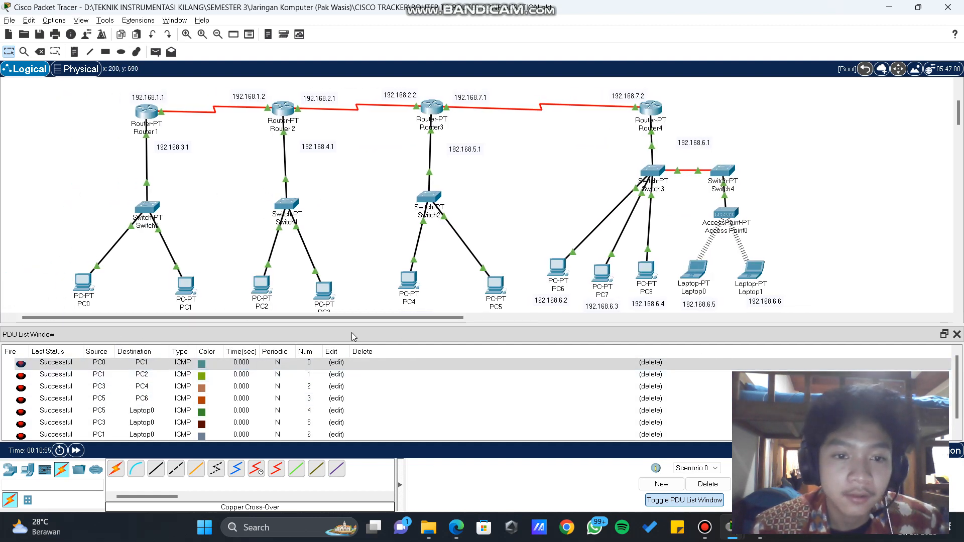
{"action": "left_click_drag", "start_coordinate": [364, 318], "coordinate": [342, 321]}
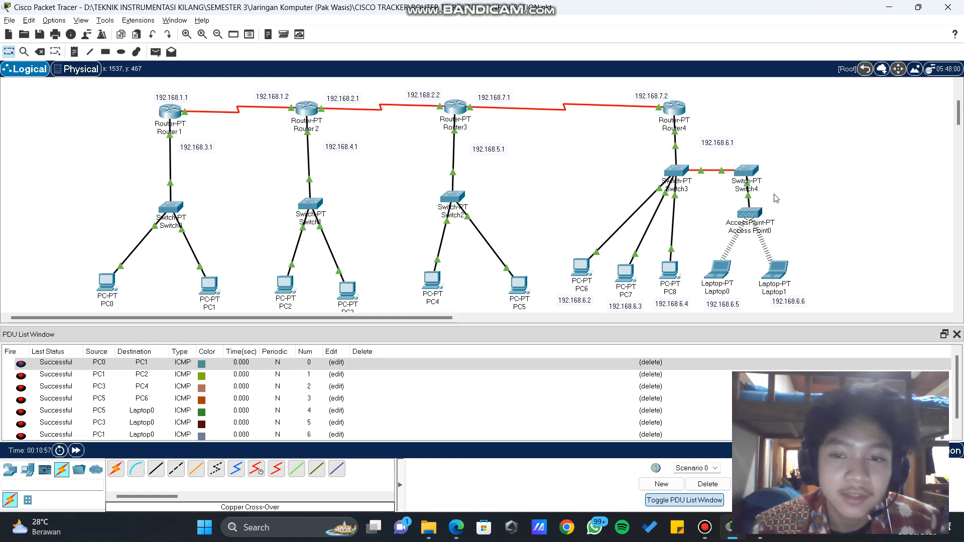
Switch to the Word assignment document beside Packet Tracer and review the PDU list in its Testing Connection section
{"action": "scroll", "coordinate": [831, 207], "scroll_direction": "down", "scroll_amount": 1}
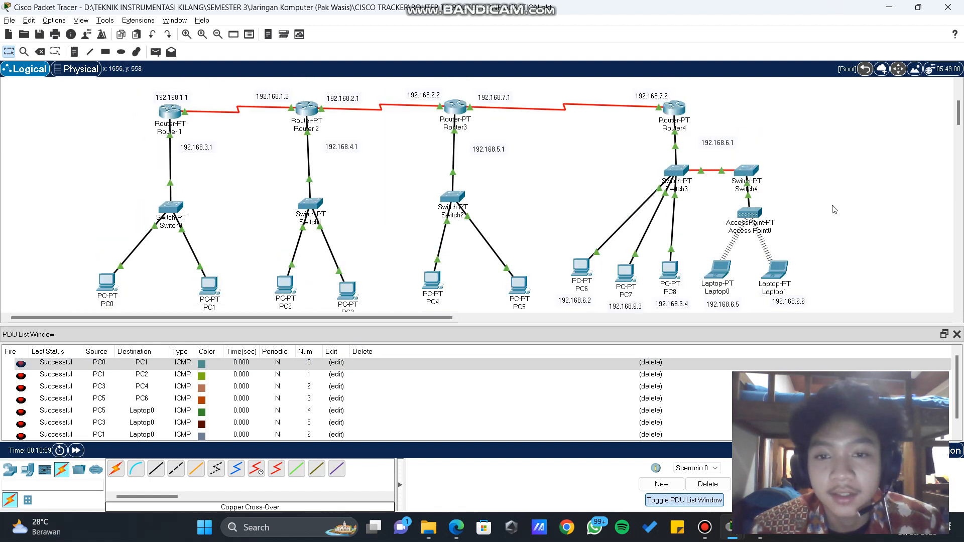
{"action": "scroll", "coordinate": [833, 210], "scroll_direction": "up", "scroll_amount": 1}
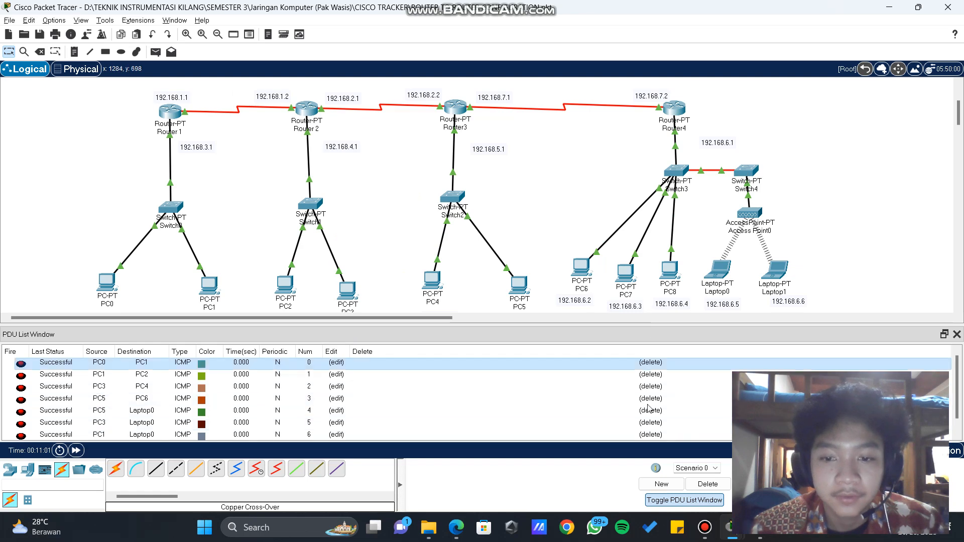
{"action": "left_click", "coordinate": [732, 527]}
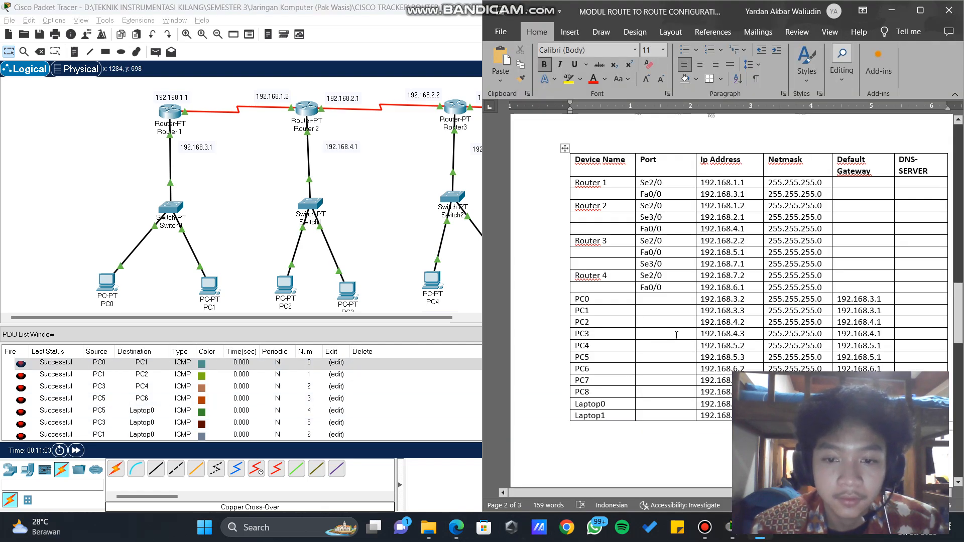
{"action": "scroll", "coordinate": [674, 339], "scroll_direction": "down", "scroll_amount": 5}
{"action": "scroll", "coordinate": [674, 339], "scroll_direction": "down", "scroll_amount": 5}
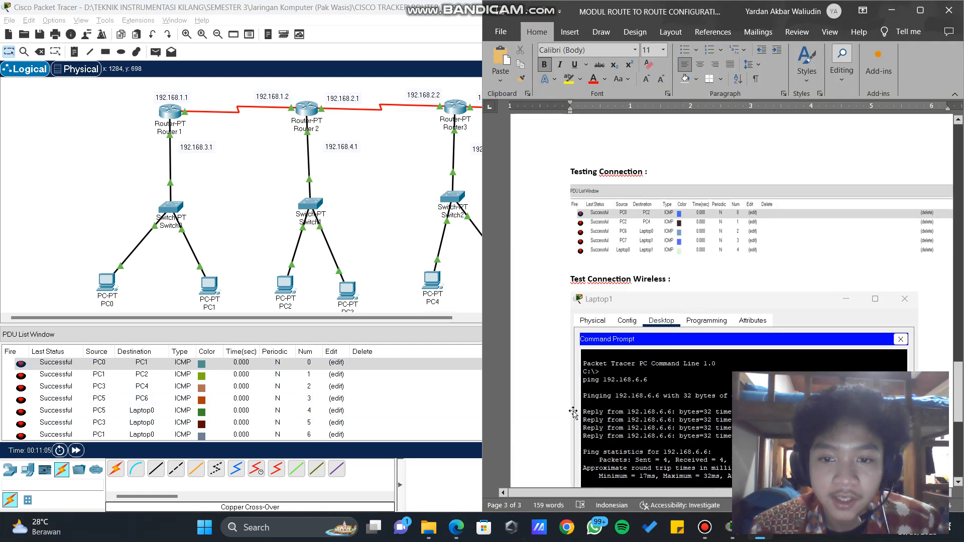
{"action": "scroll", "coordinate": [652, 195], "scroll_direction": "down", "scroll_amount": 1}
{"action": "scroll", "coordinate": [653, 196], "scroll_direction": "up", "scroll_amount": 1}
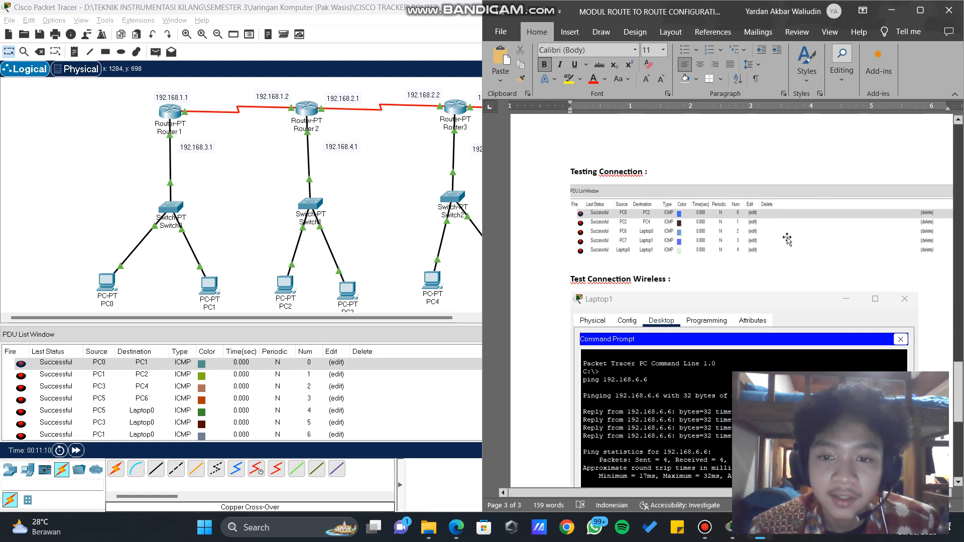
Compare the document's Test Connection Wireless section, showing Laptop1's ping to 192.168.6.6, with the wireless laptops in the Packet Tracer topology
{"action": "scroll", "coordinate": [668, 221], "scroll_direction": "down", "scroll_amount": 3}
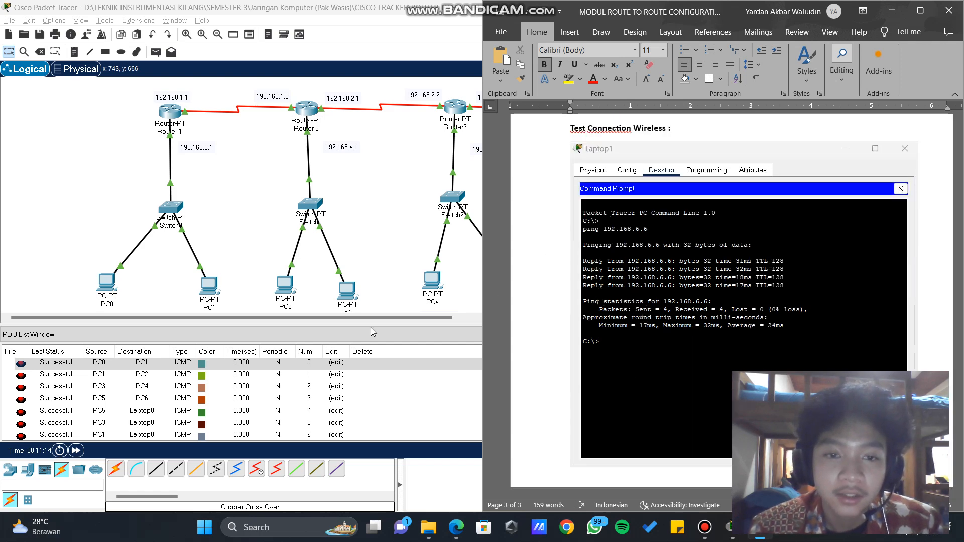
{"action": "left_click_drag", "start_coordinate": [373, 318], "coordinate": [429, 319]}
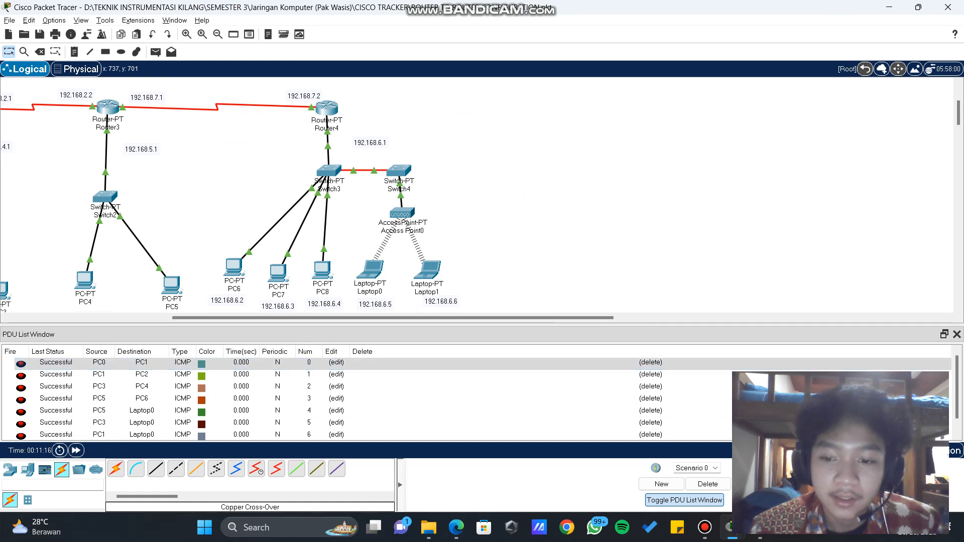
{"action": "left_click", "coordinate": [759, 535]}
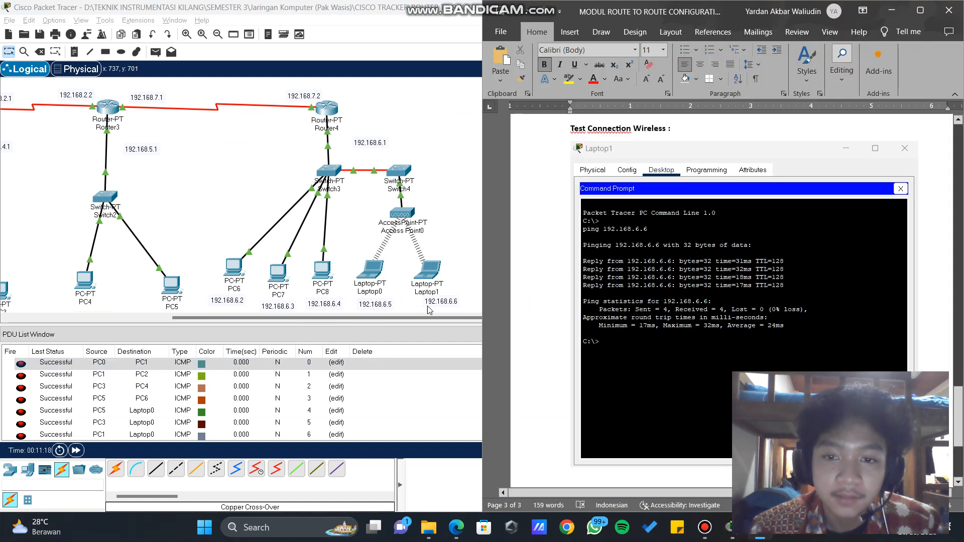
{"action": "scroll", "coordinate": [569, 213], "scroll_direction": "down", "scroll_amount": 3}
{"action": "scroll", "coordinate": [637, 251], "scroll_direction": "up", "scroll_amount": 2}
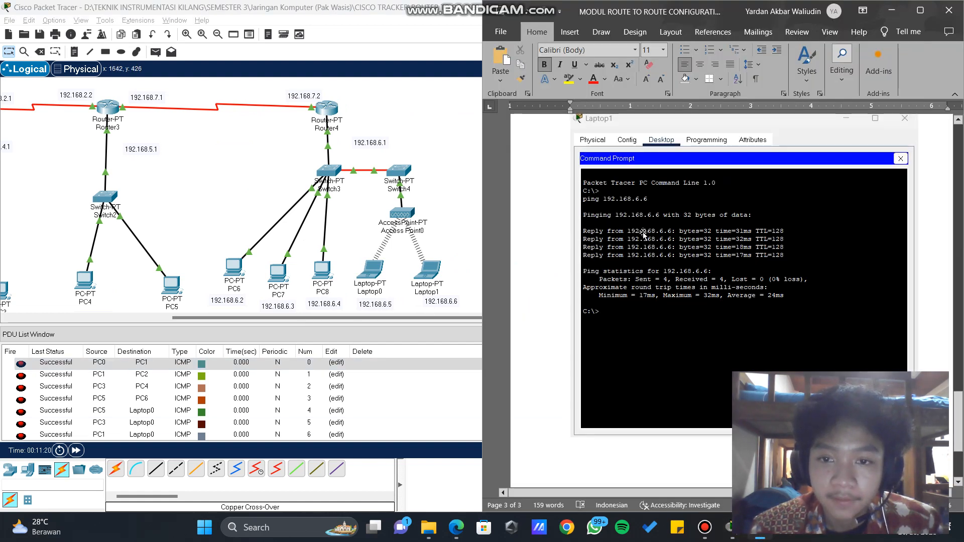
{"action": "scroll", "coordinate": [751, 329], "scroll_direction": "down", "scroll_amount": 2}
{"action": "scroll", "coordinate": [749, 325], "scroll_direction": "up", "scroll_amount": 5}
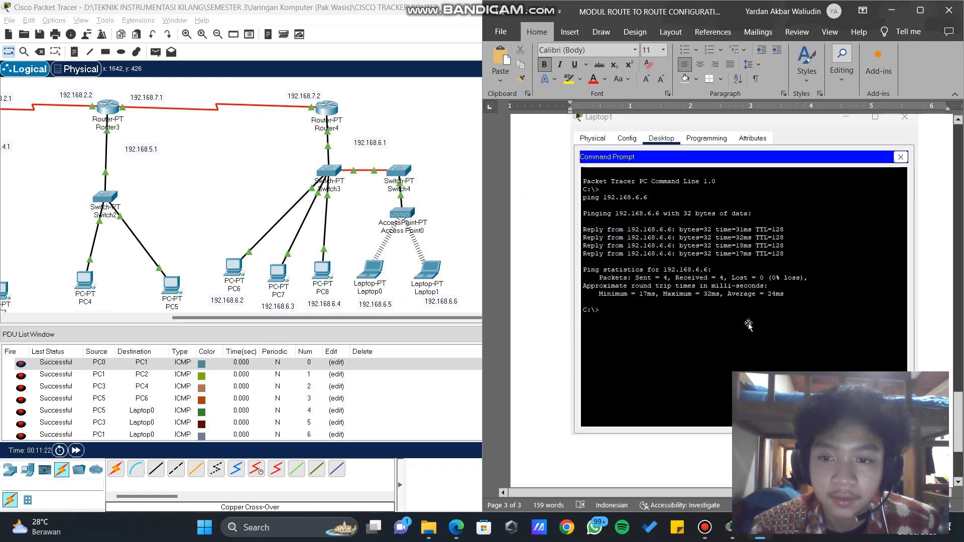